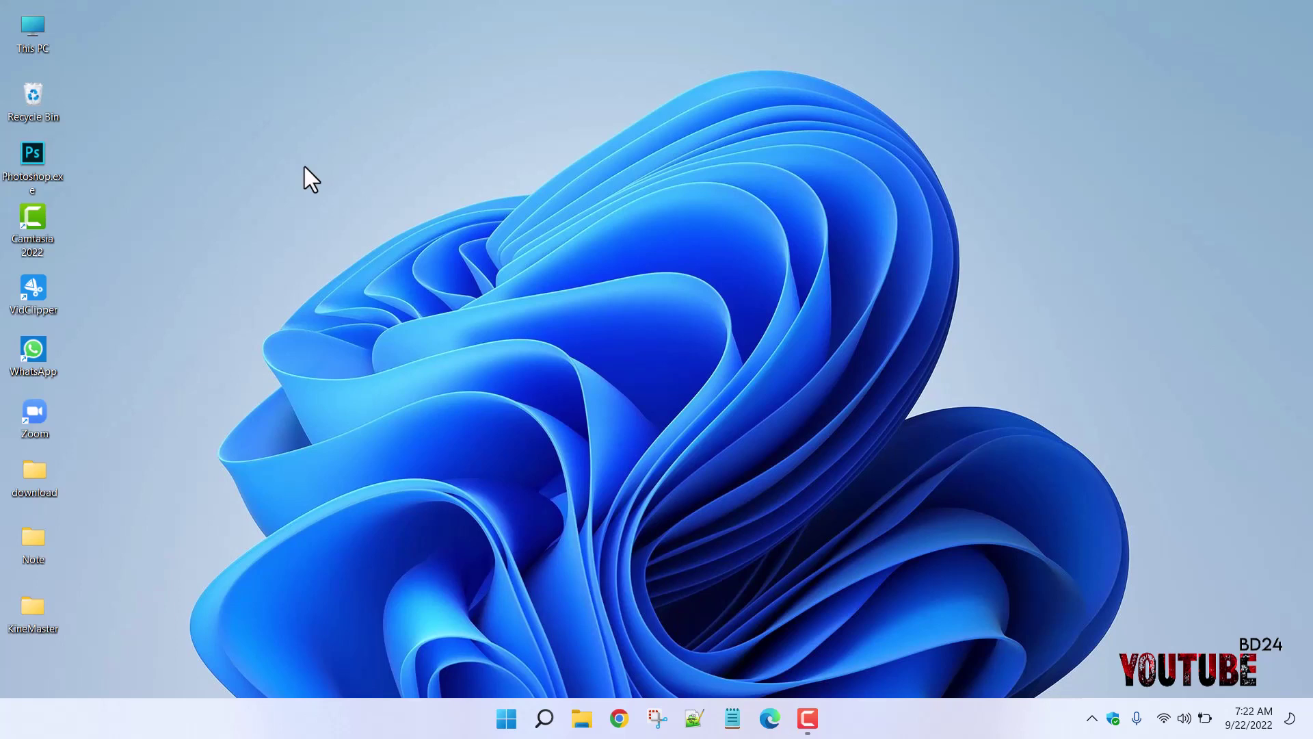
Step: Launch Chrome and open Google Trends from the YT SEO bookmark folder
click(619, 718)
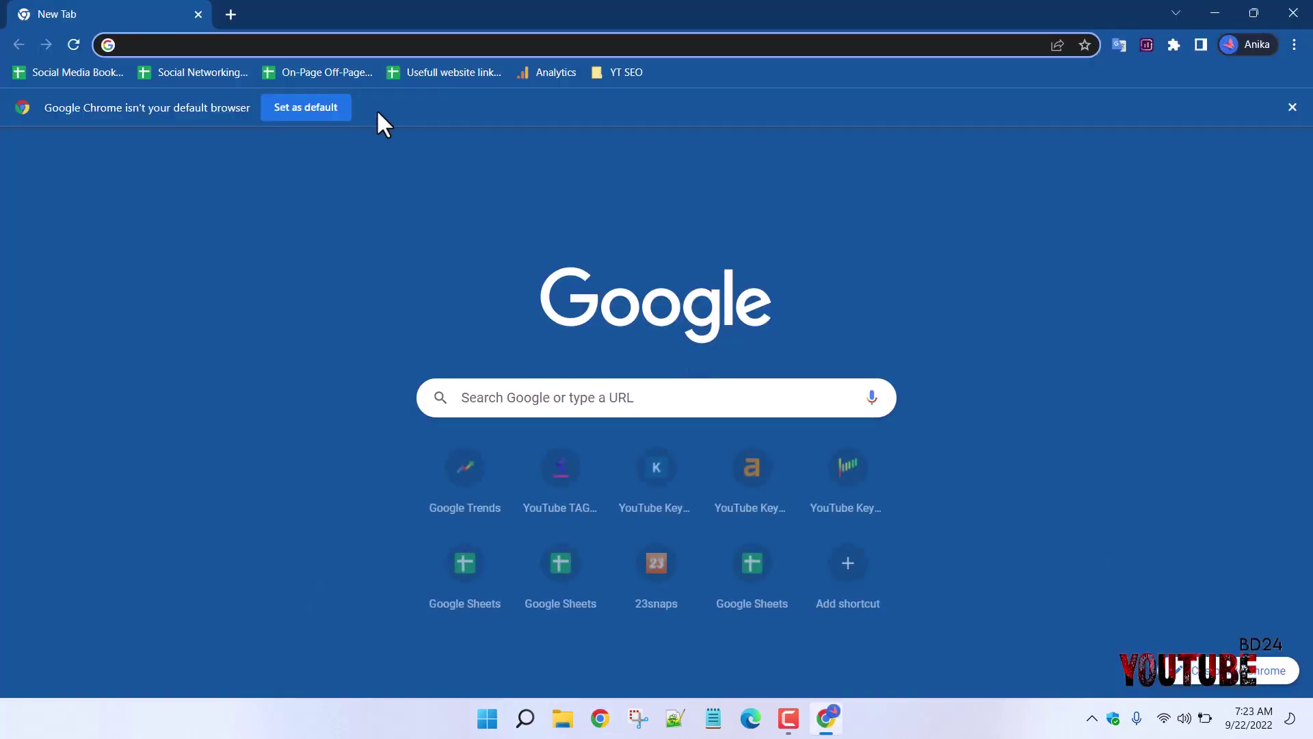
click(618, 74)
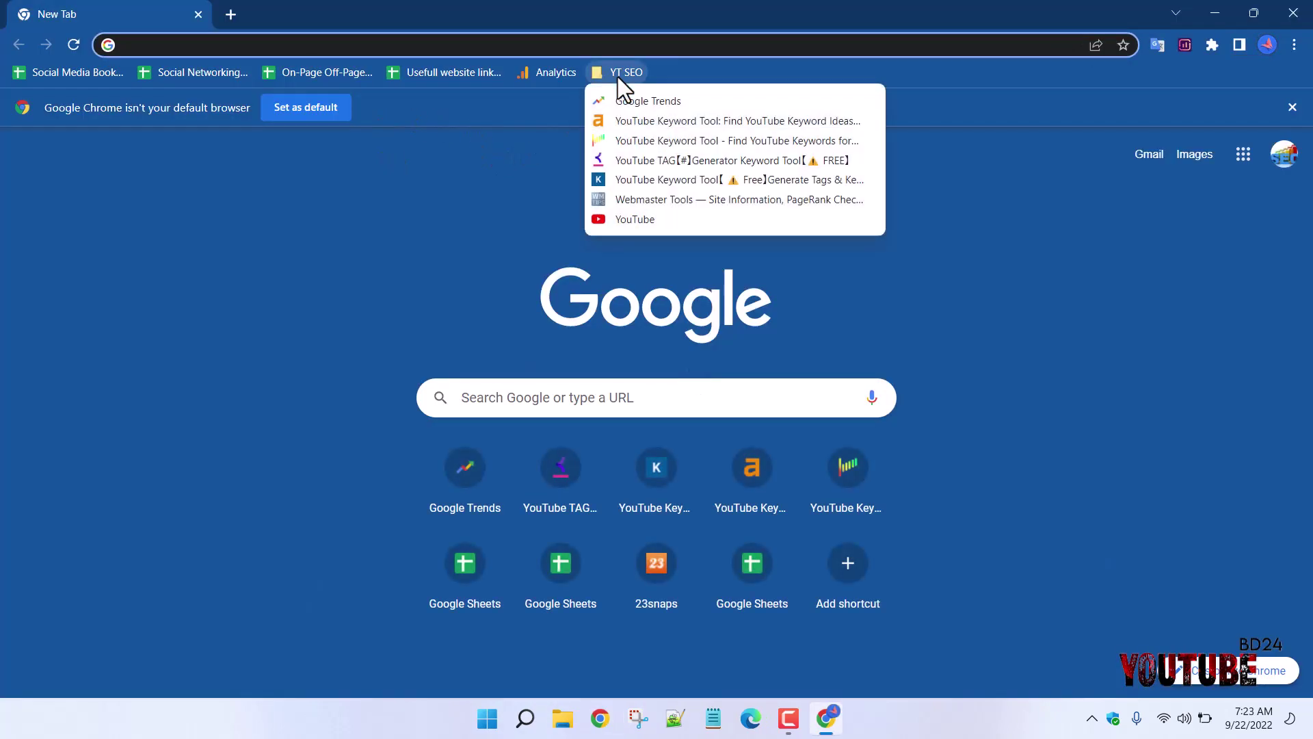
click(619, 104)
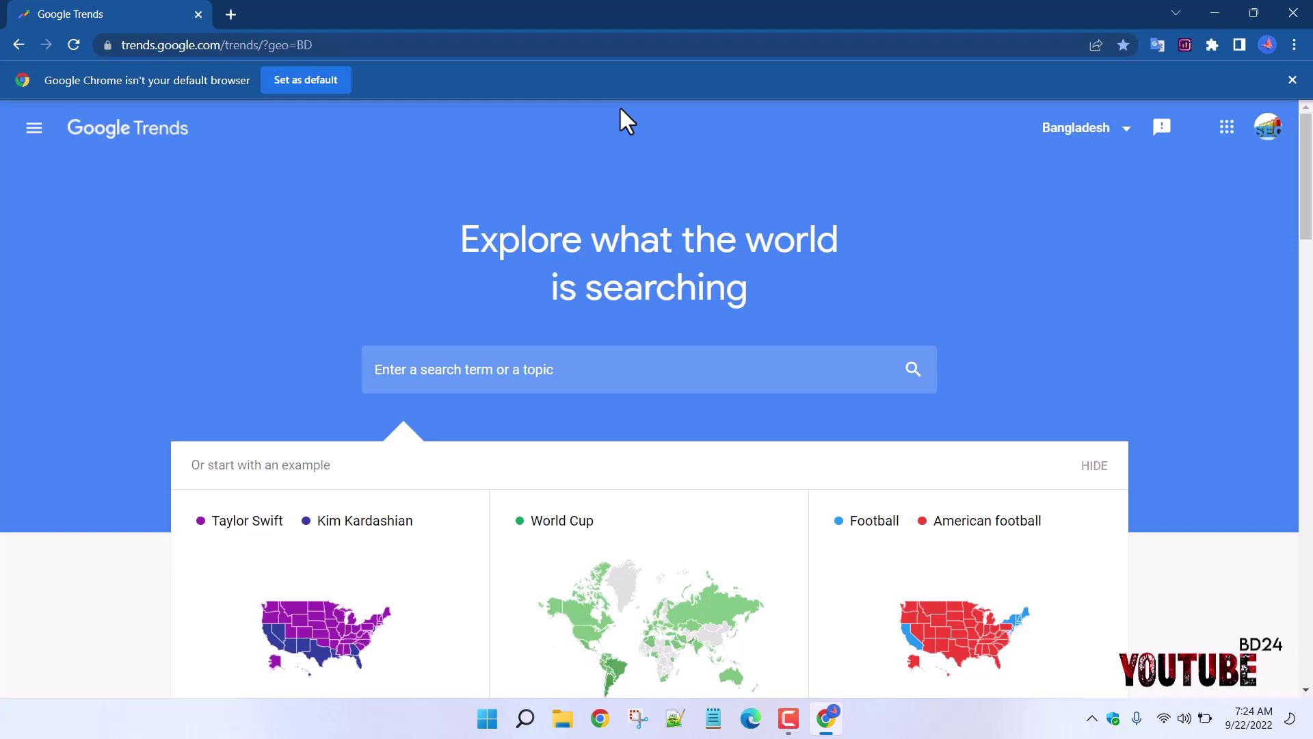
Step: Open a new blank tab, glance at recent Google searches, then return to Google Trends
click(230, 14)
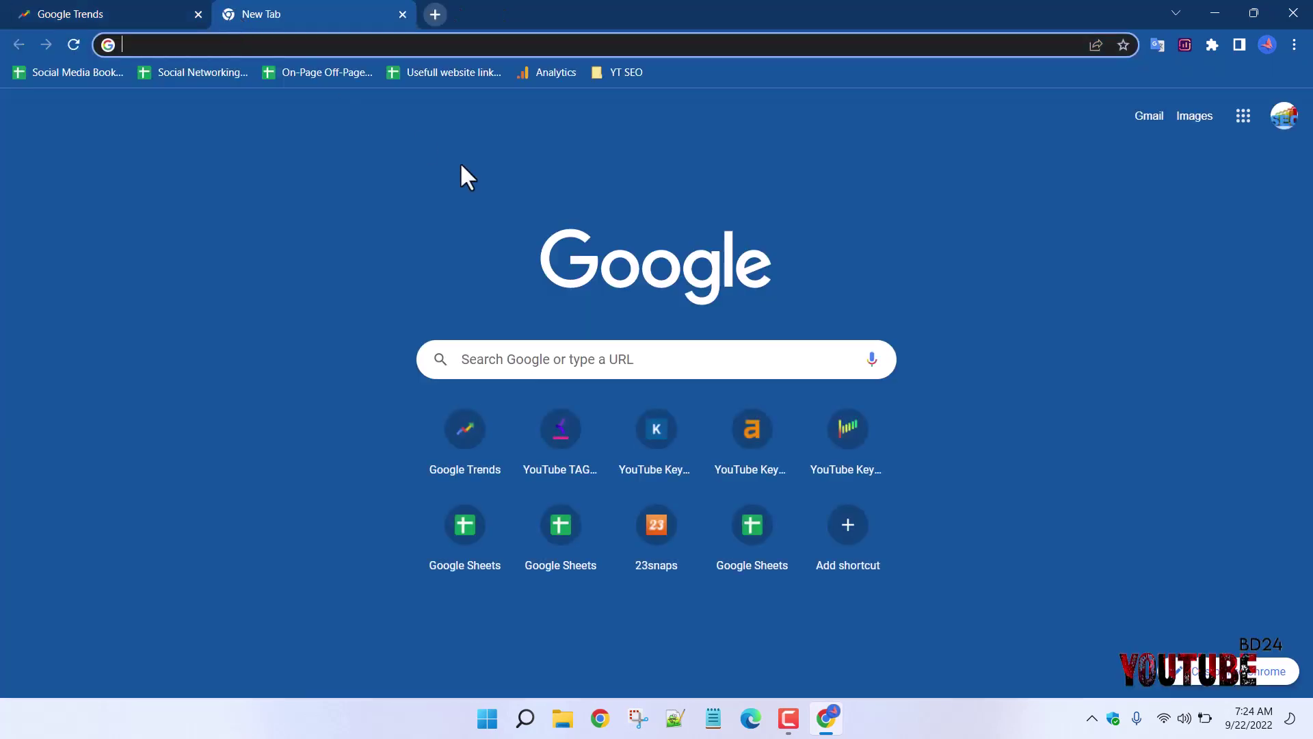
click(521, 373)
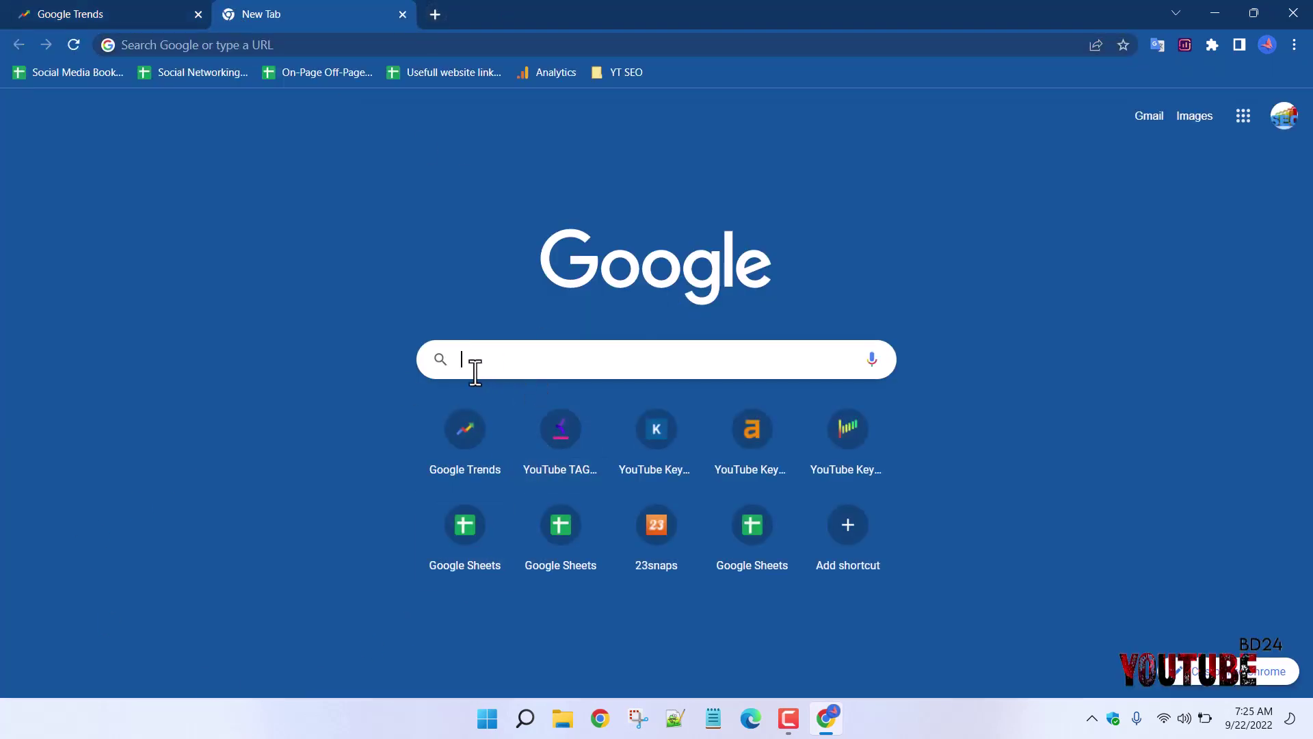
click(490, 357)
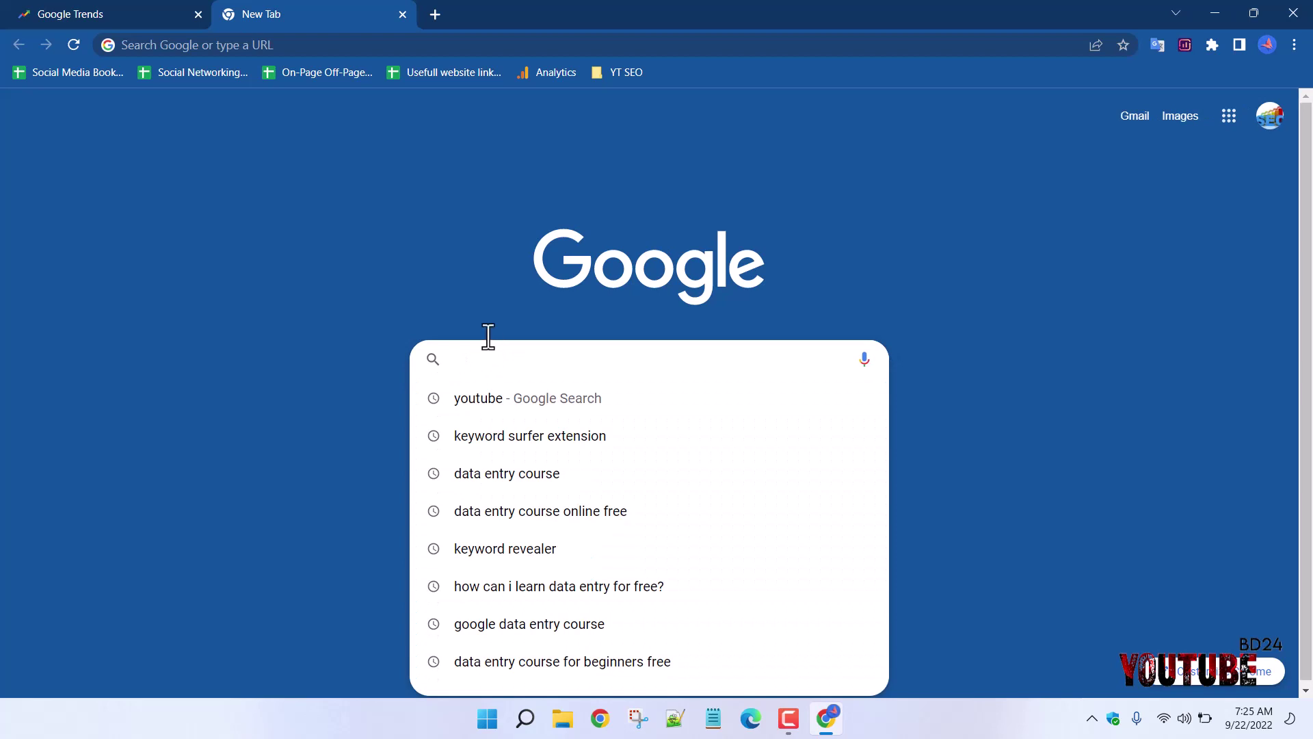
click(450, 244)
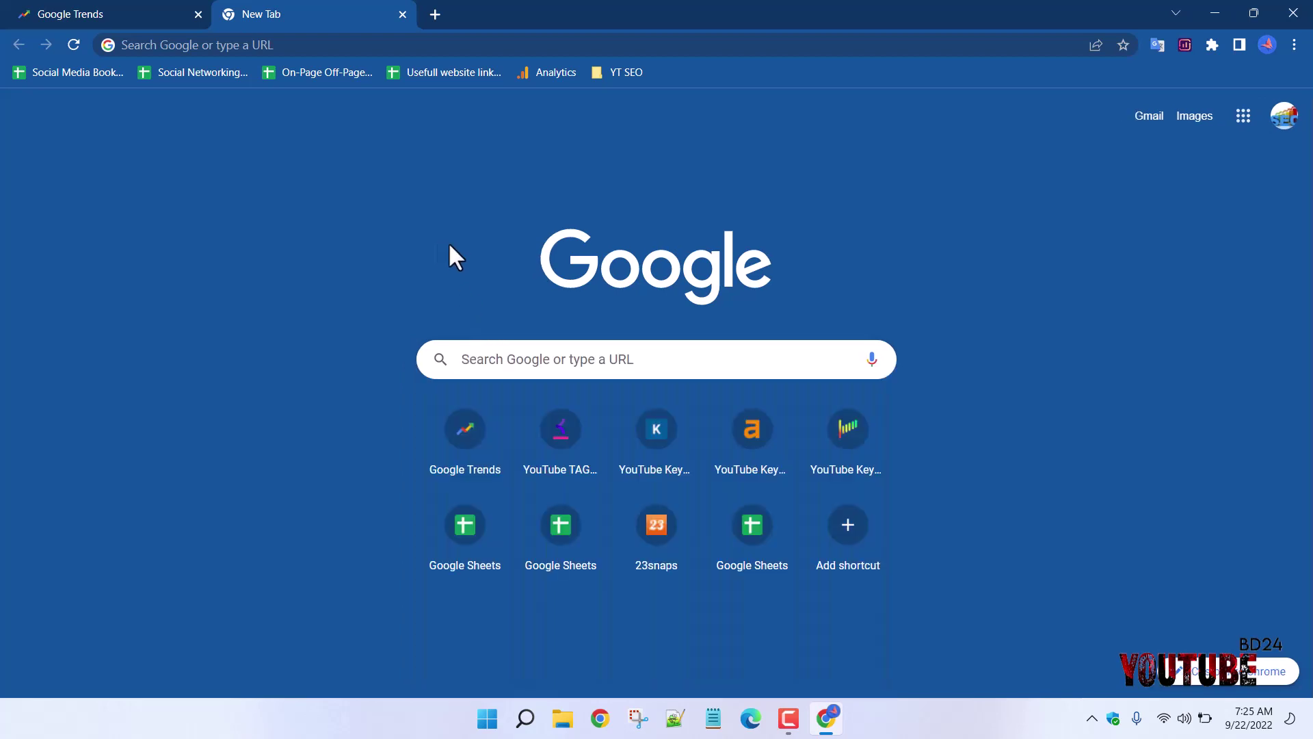
click(118, 12)
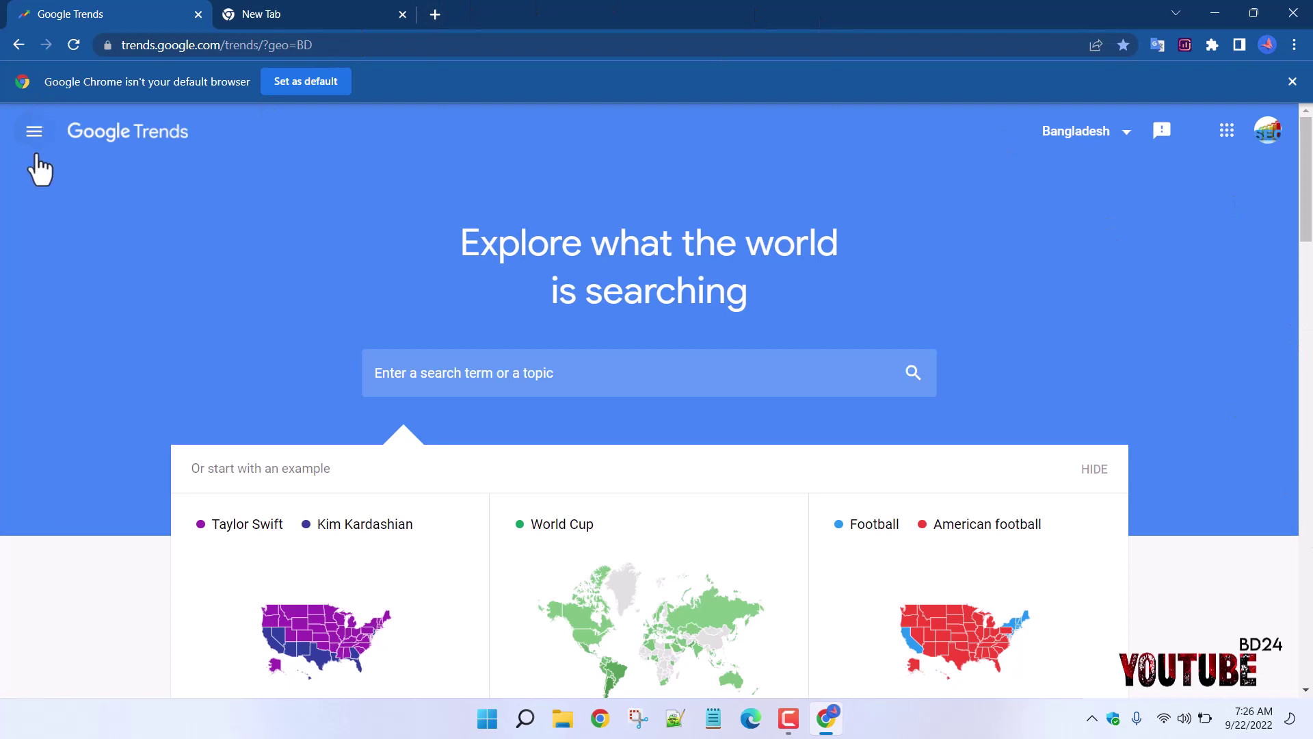
click(34, 131)
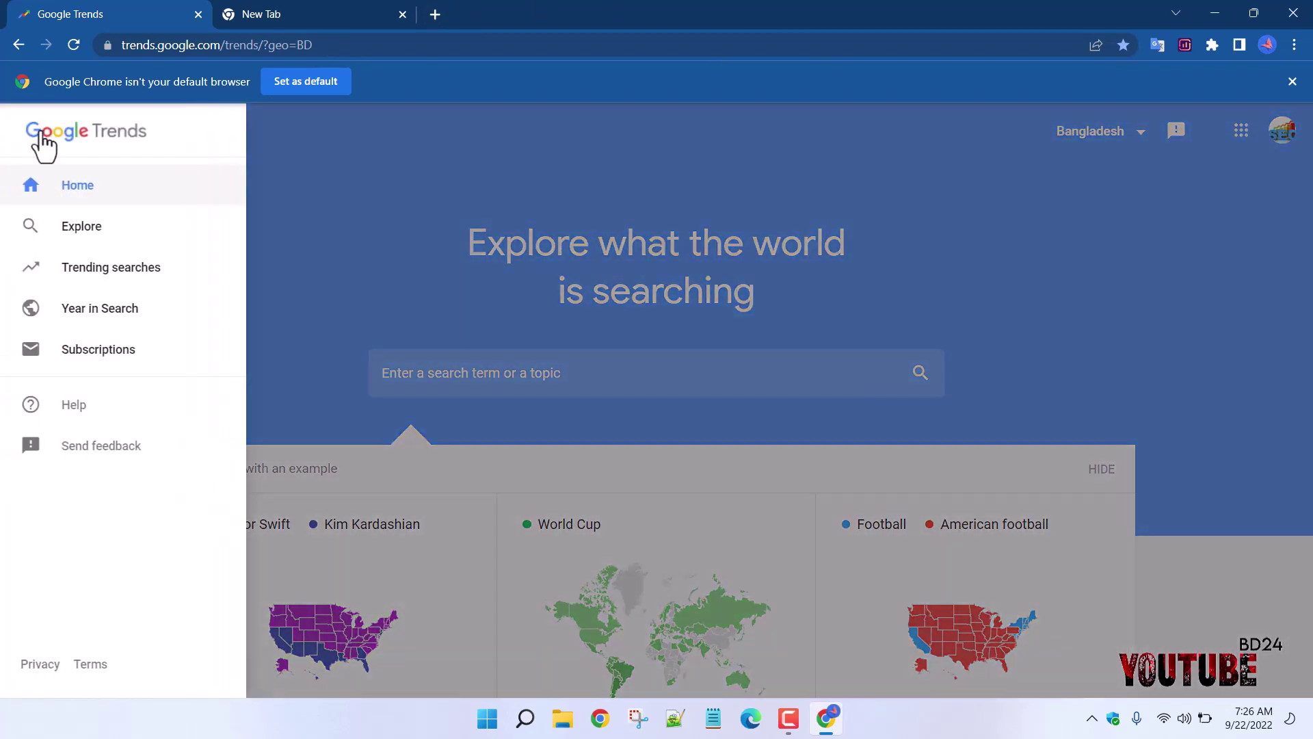
click(387, 284)
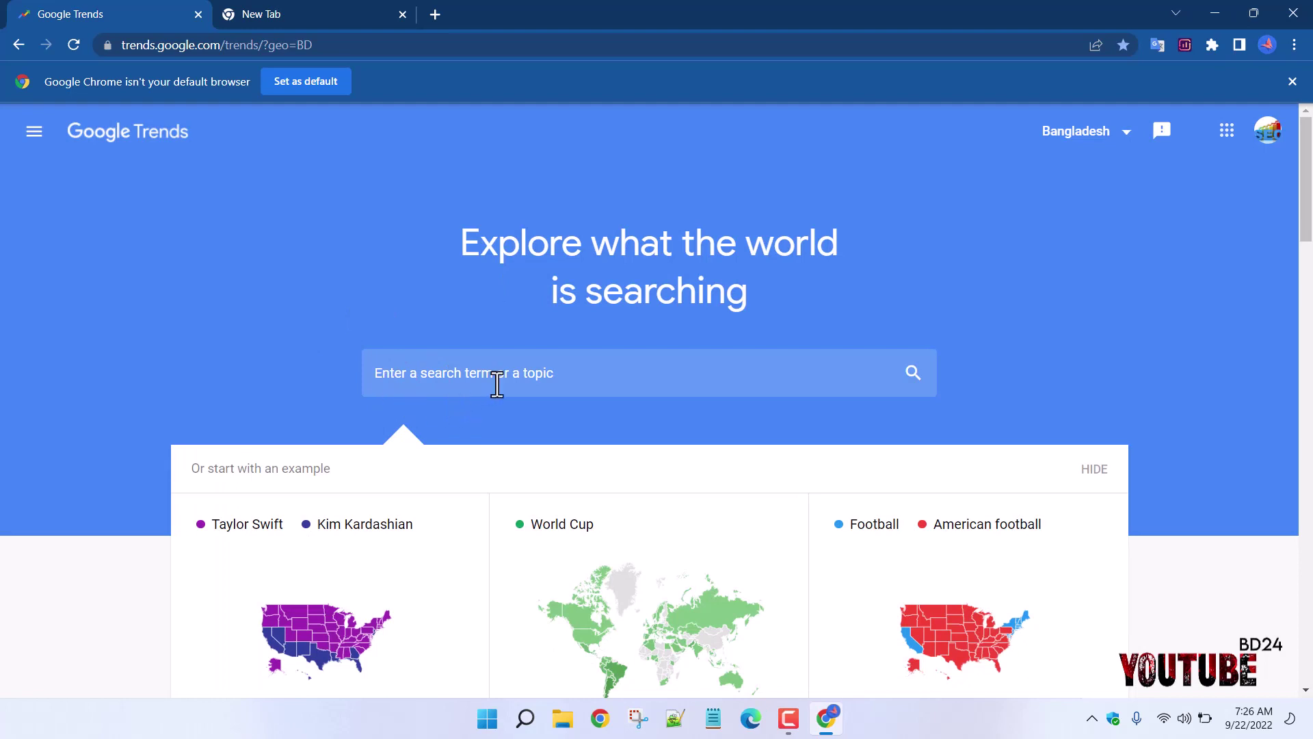
click(524, 357)
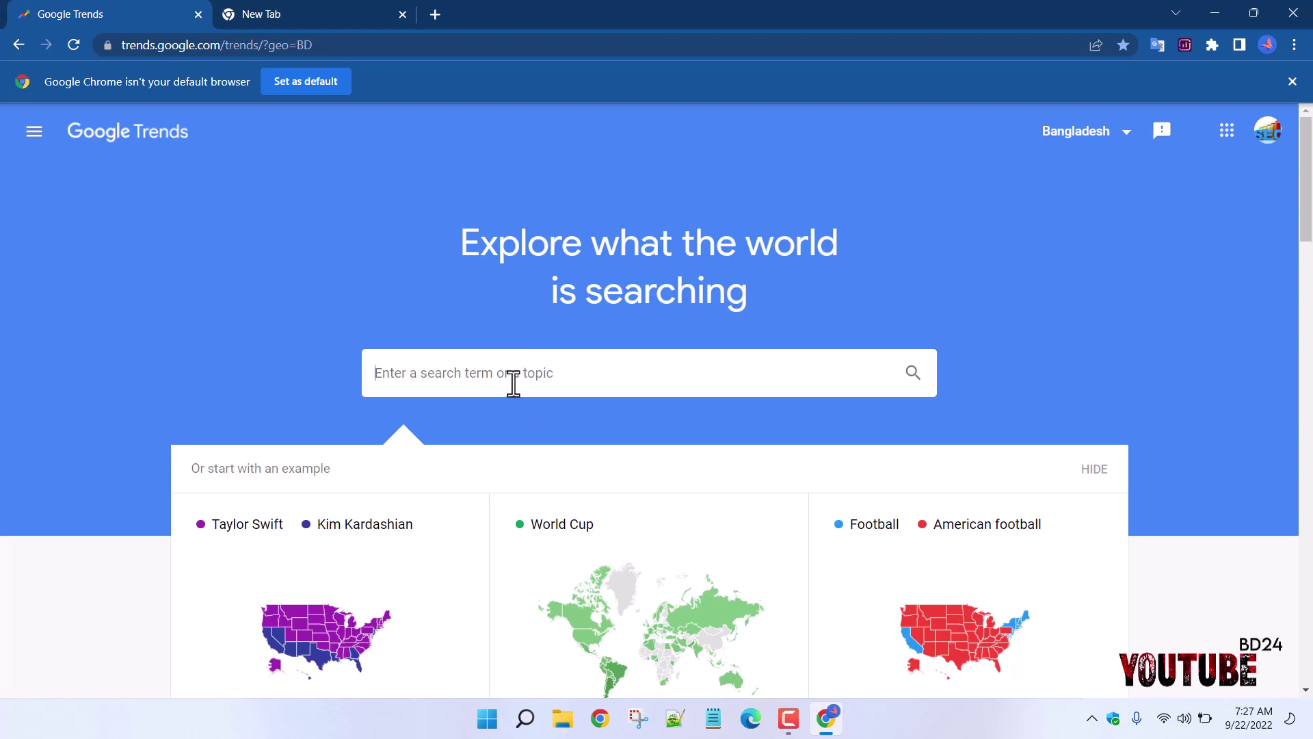
Step: Search Trends for 'Iphone 13', view its interest-over-time chart, then go back home
text(Iphone 13)
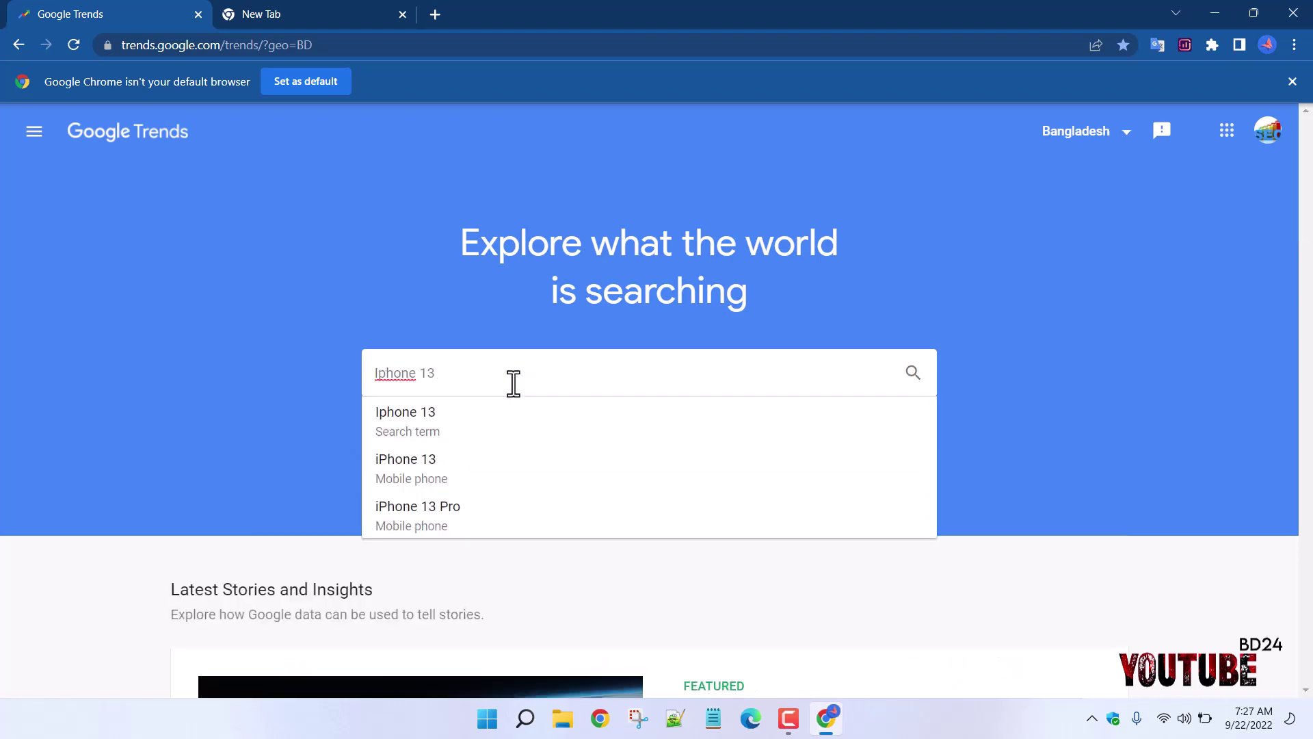
key(Return)
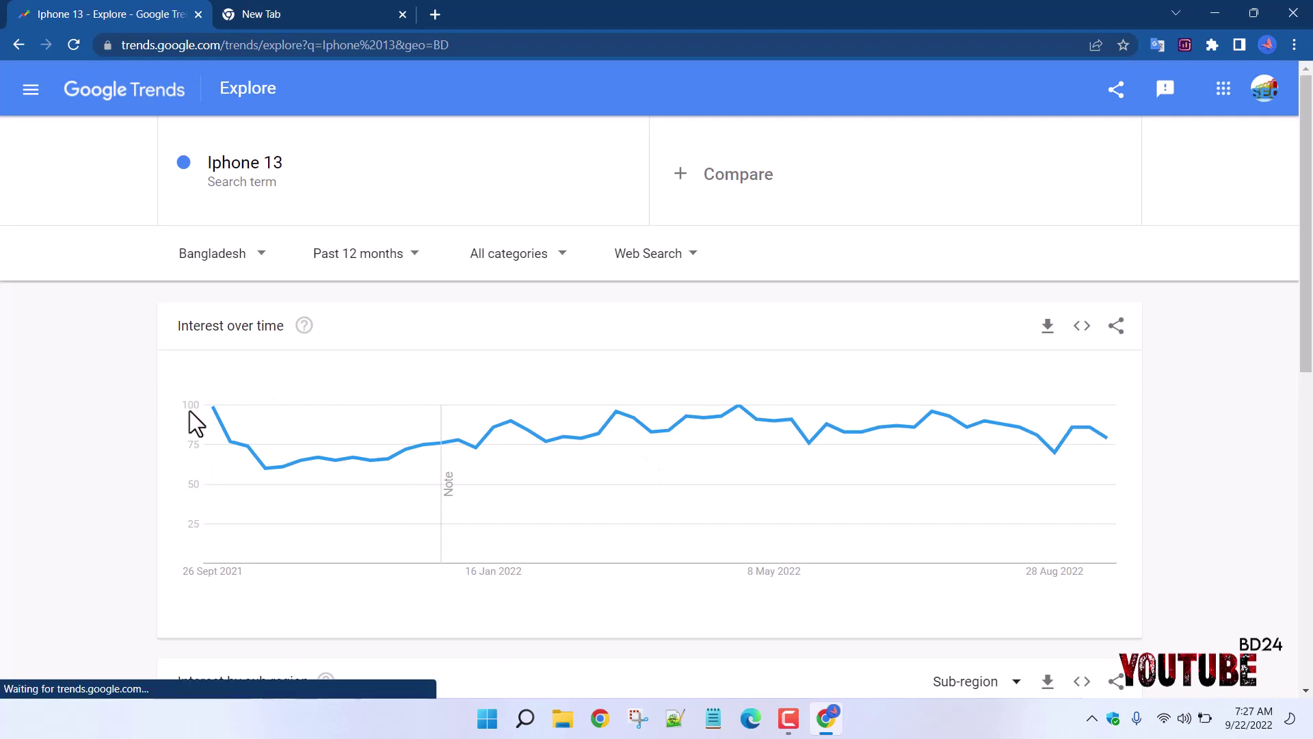
mouse_move(207, 409)
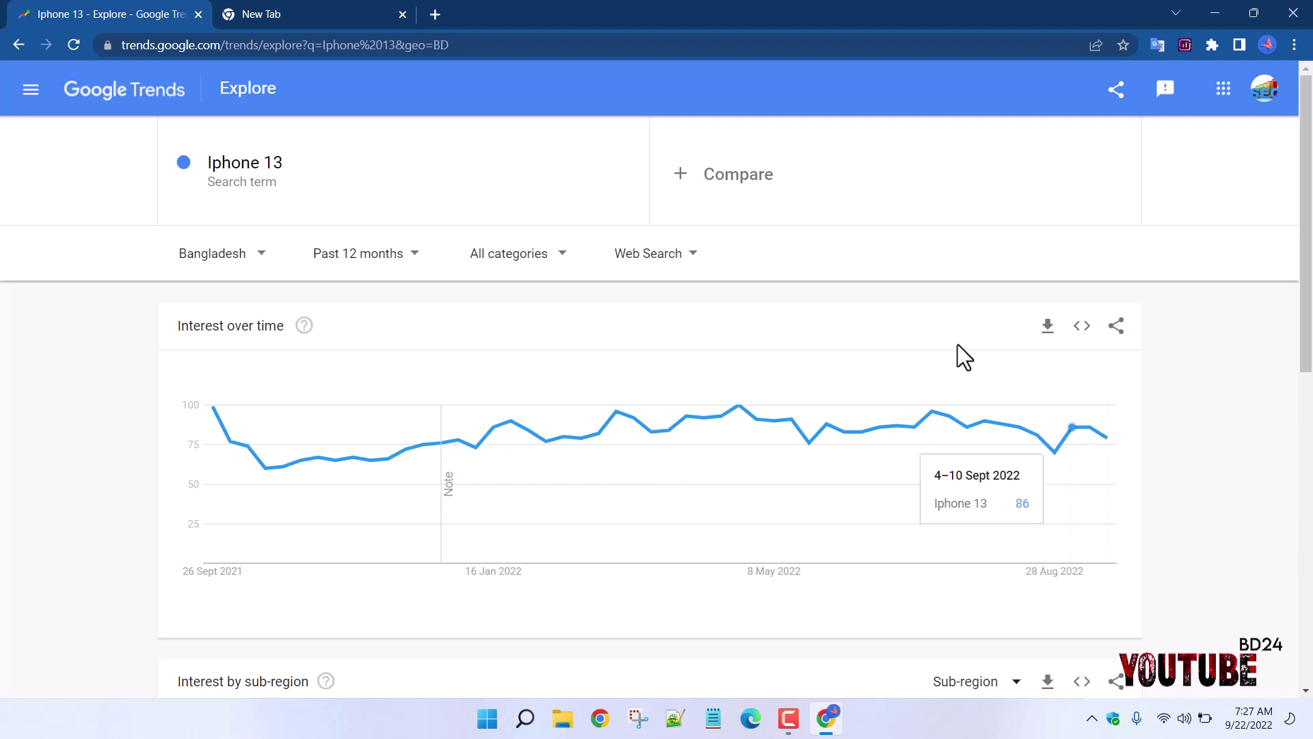
click(26, 44)
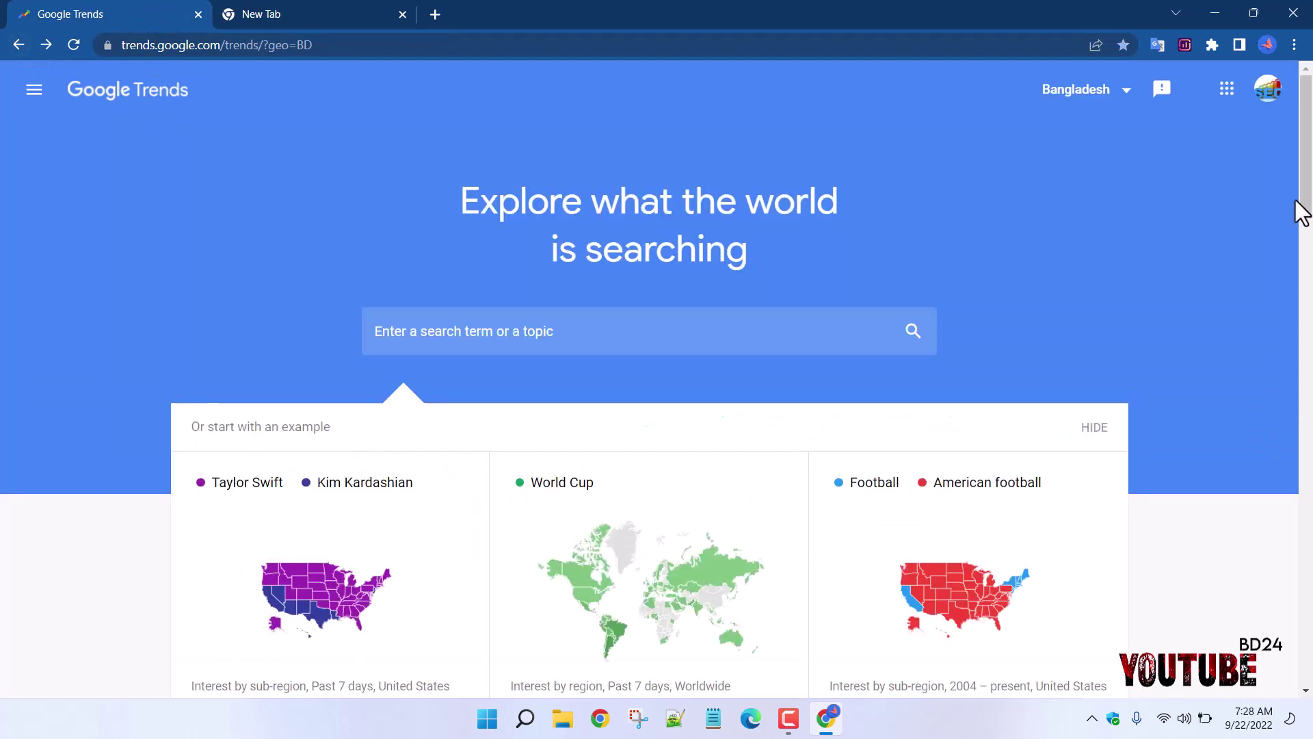
Step: Scroll the home page through Latest Stories, Recently trending – Global and Year in Search
mouse_move(1302, 205)
mouse_down()
mouse_move(1307, 287)
mouse_move(1304, 276)
mouse_up()
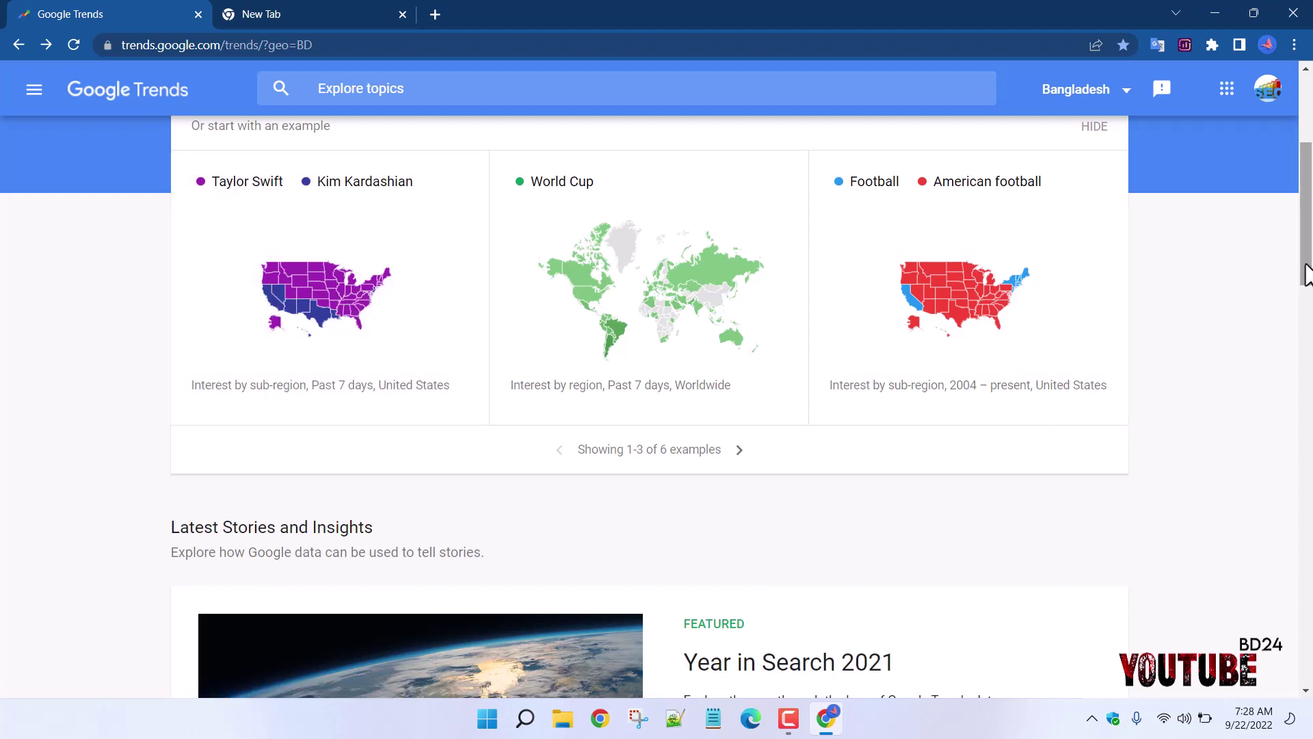
scroll(905, 397, down, 6)
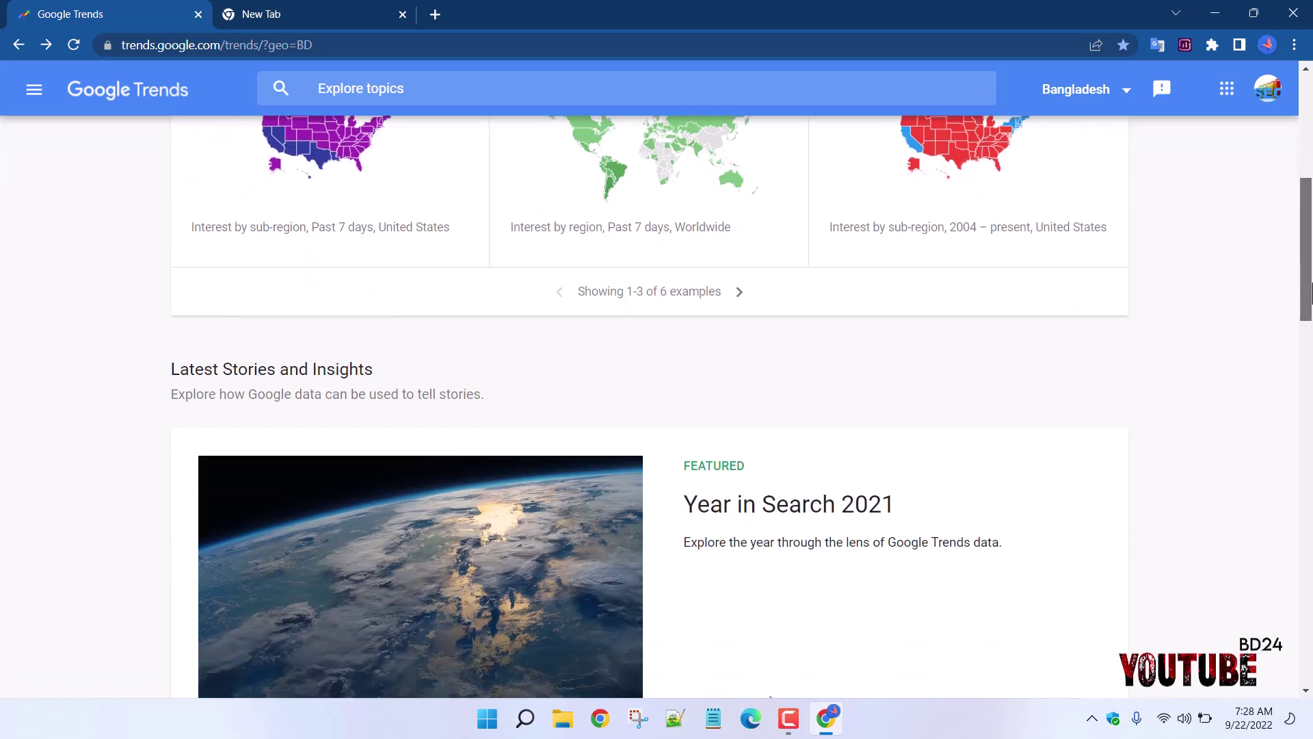
scroll(1311, 340, up, 3)
scroll(1311, 340, down, 2)
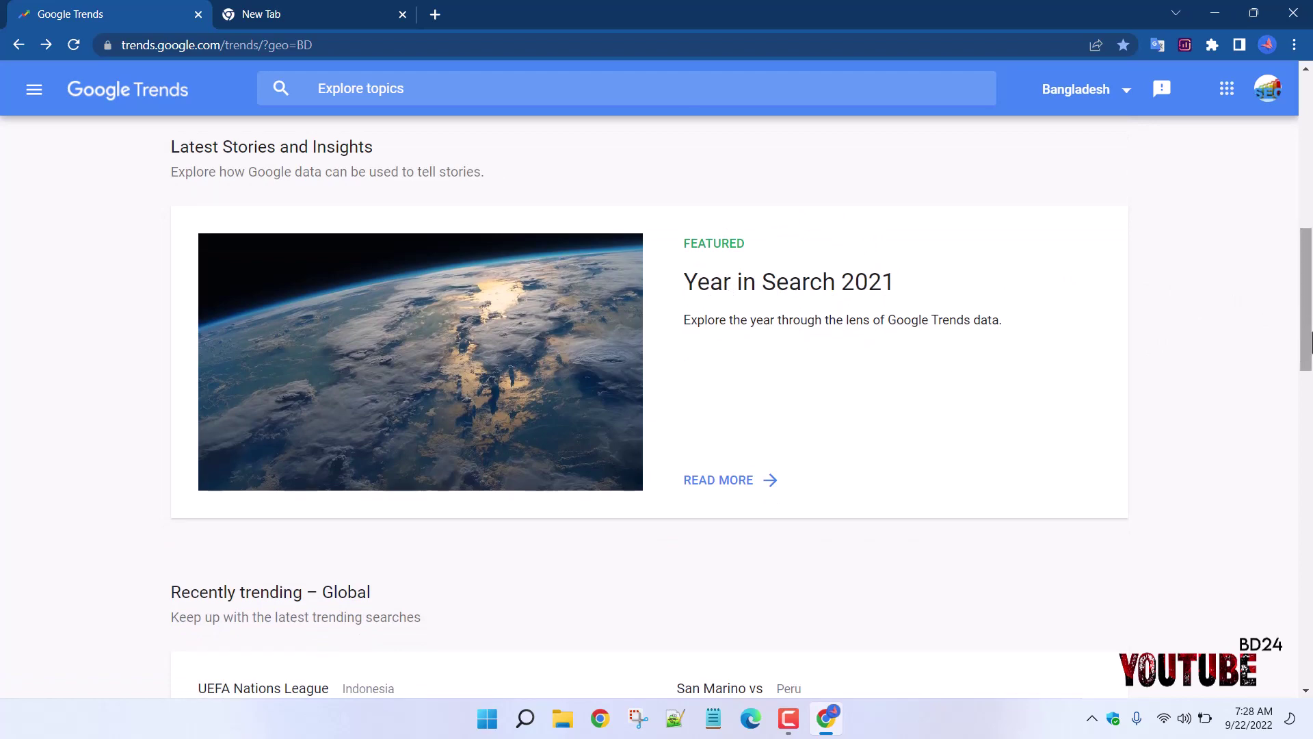
scroll(1307, 342, down, 7)
scroll(1303, 372, up, 2)
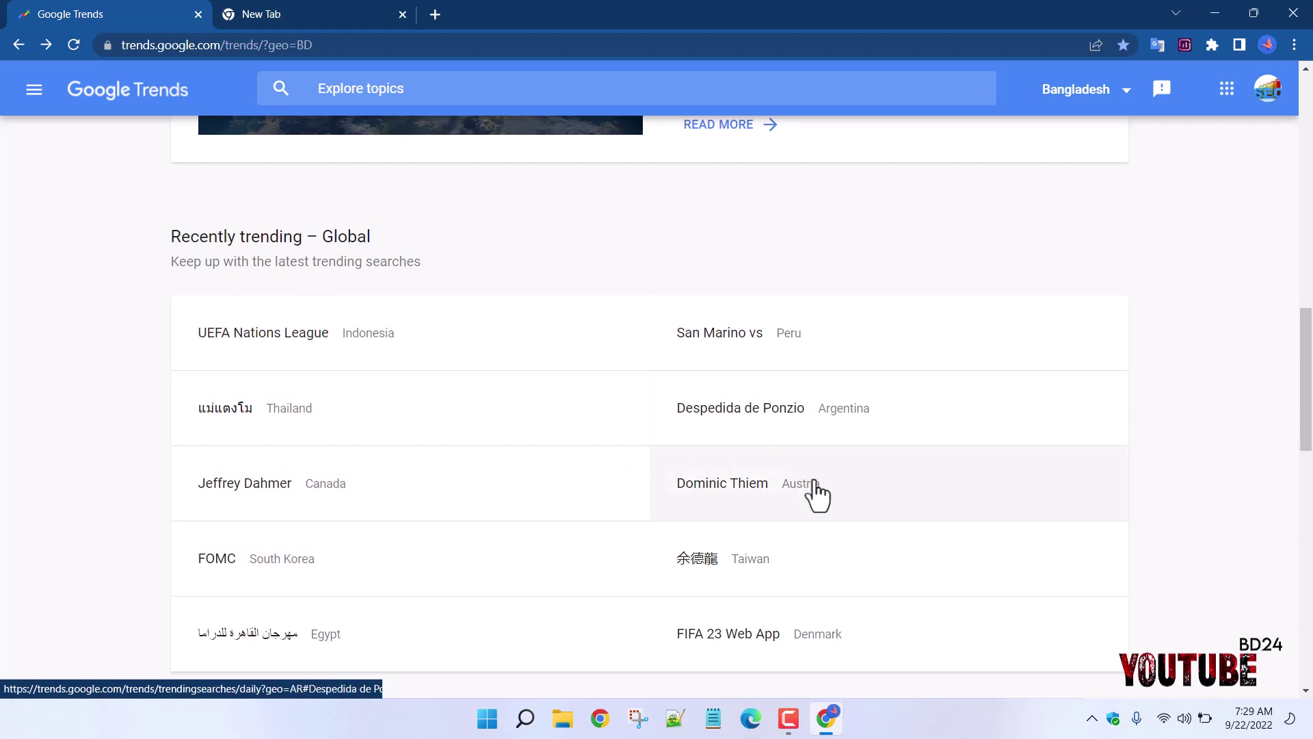
scroll(704, 520, down, 4)
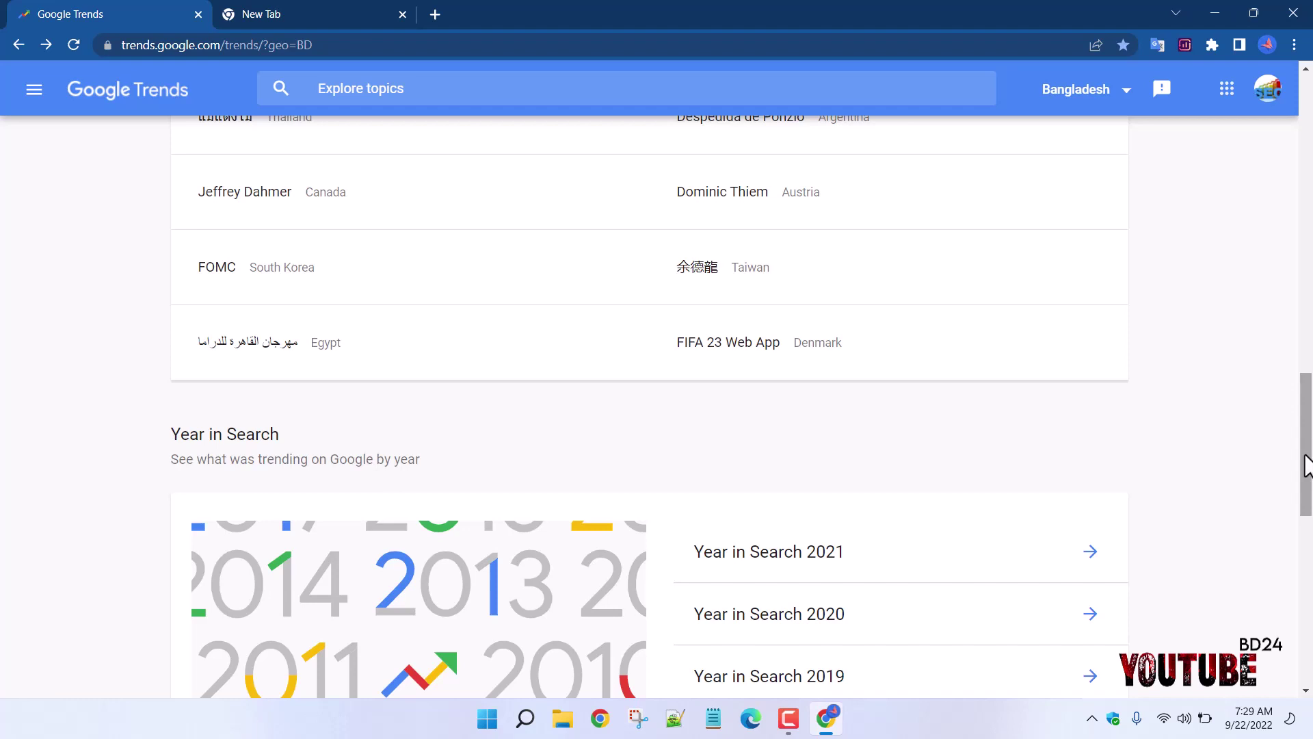
drag(1306, 465, 1306, 565)
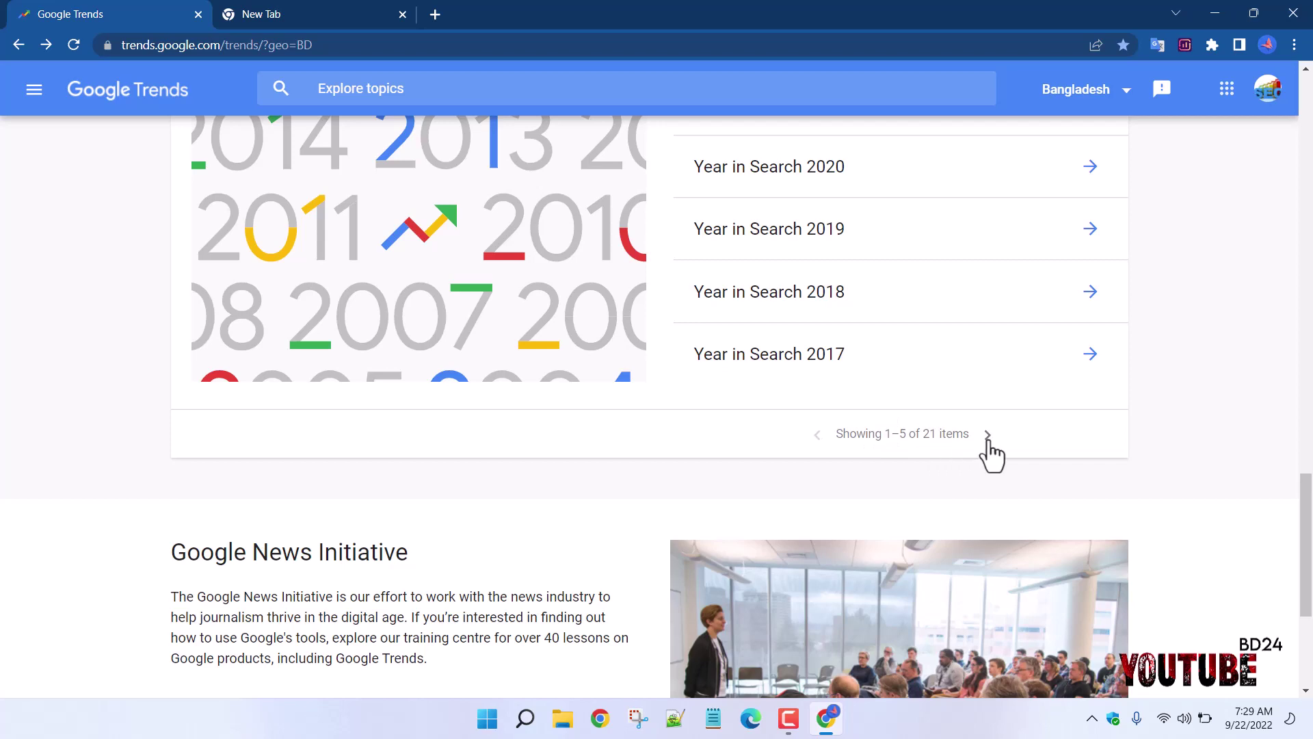
mouse_move(1306, 600)
mouse_down()
mouse_move(1306, 667)
mouse_move(1306, 598)
mouse_up()
click(35, 90)
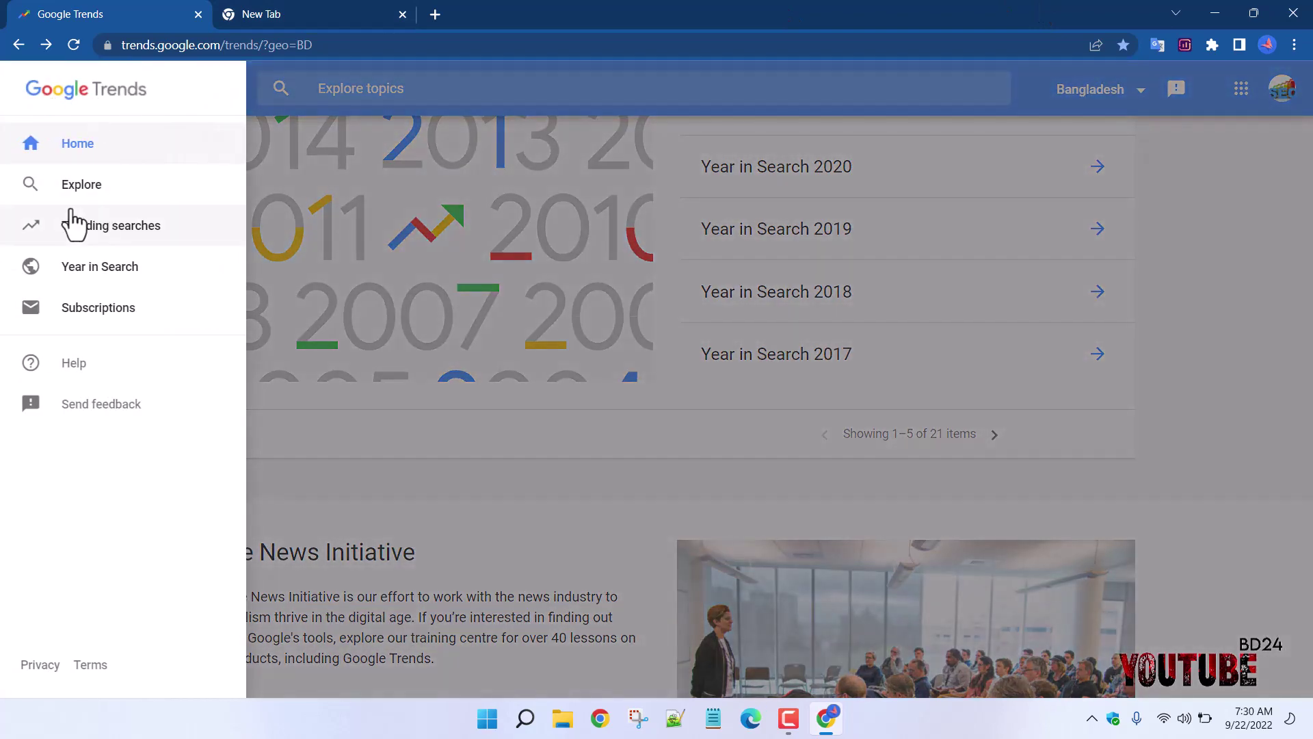
click(94, 193)
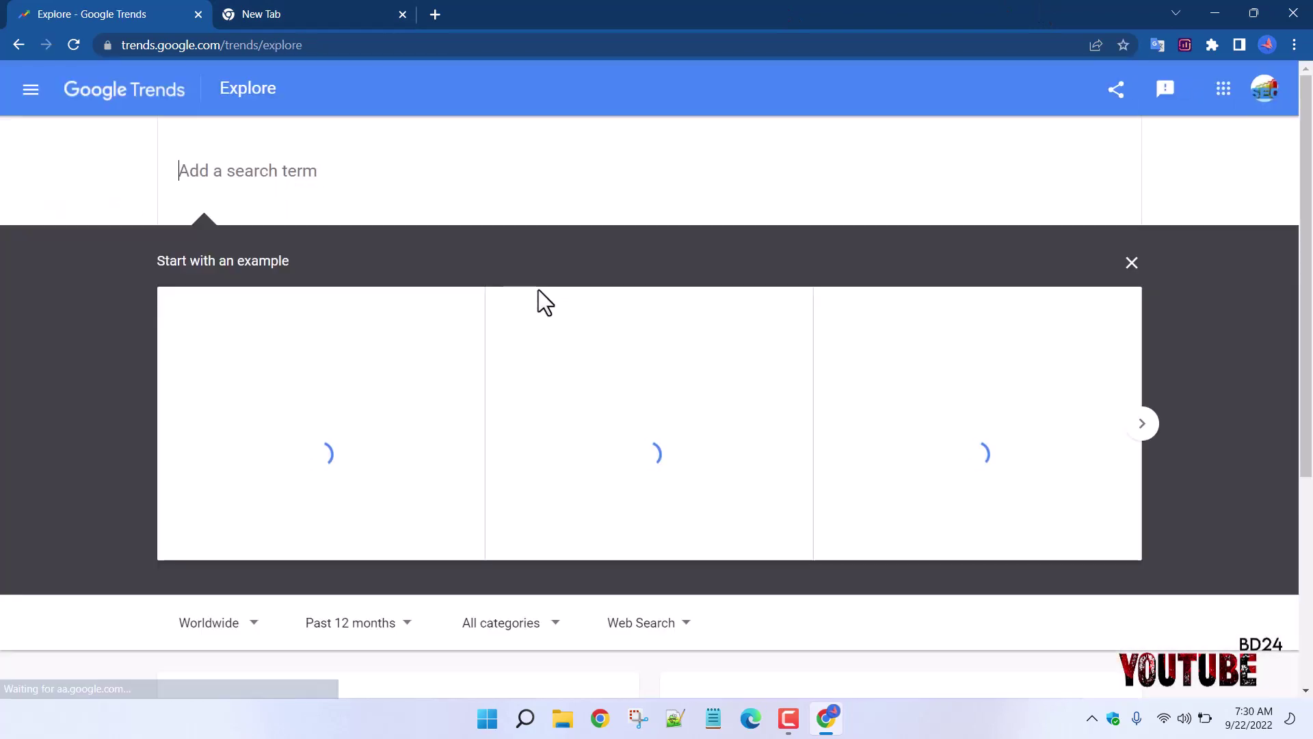
click(349, 219)
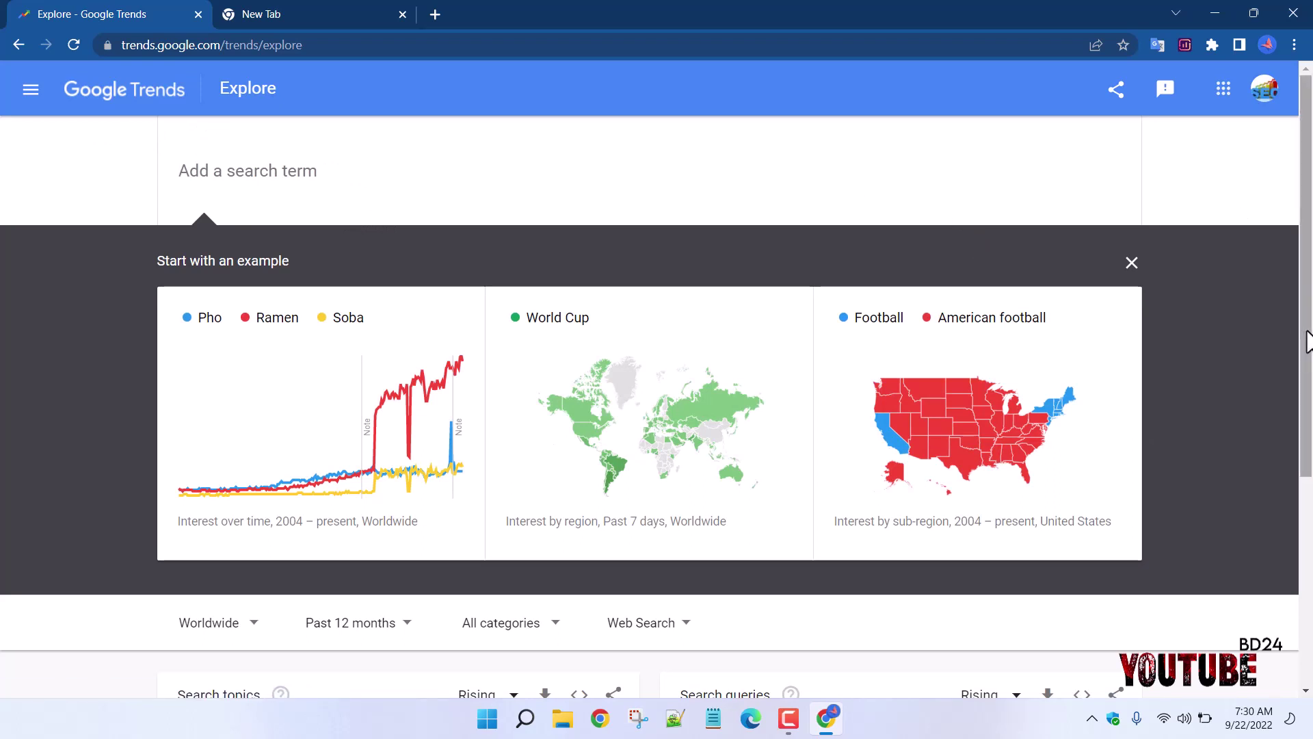
scroll(1311, 448, down, 1)
scroll(1311, 448, down, 3)
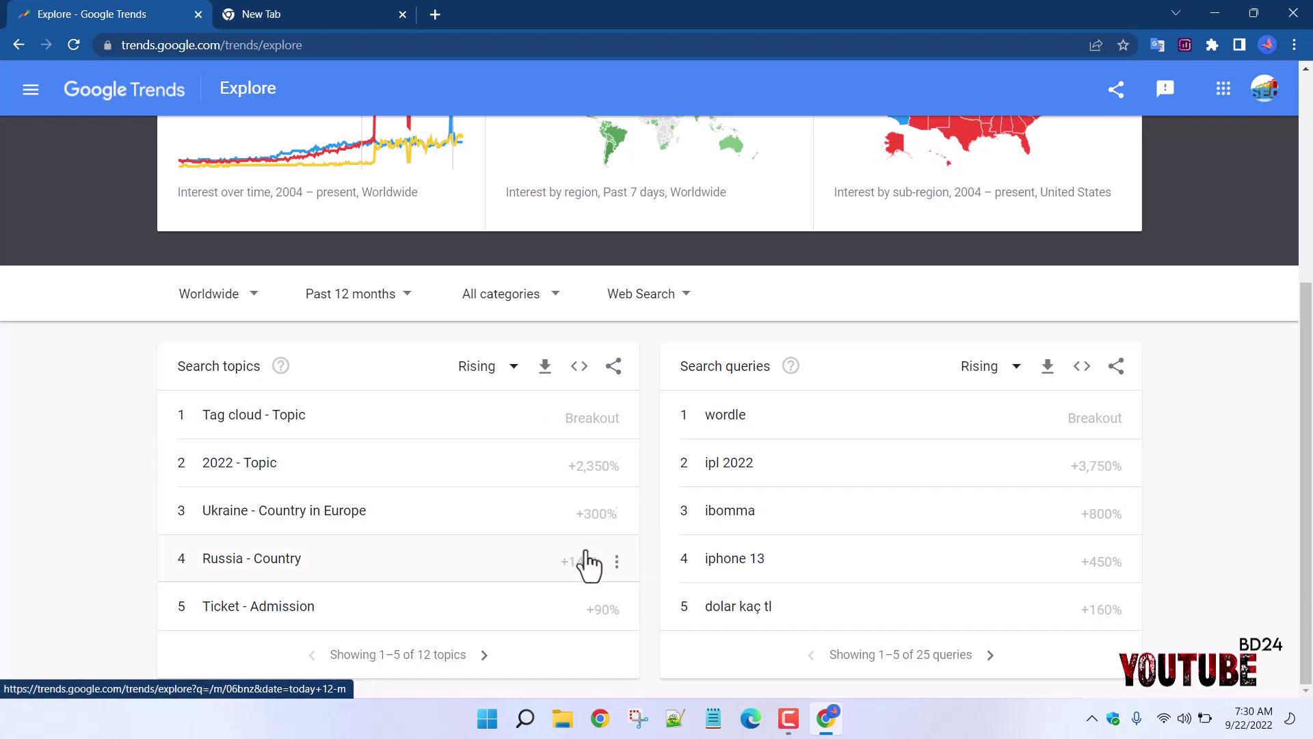
click(558, 438)
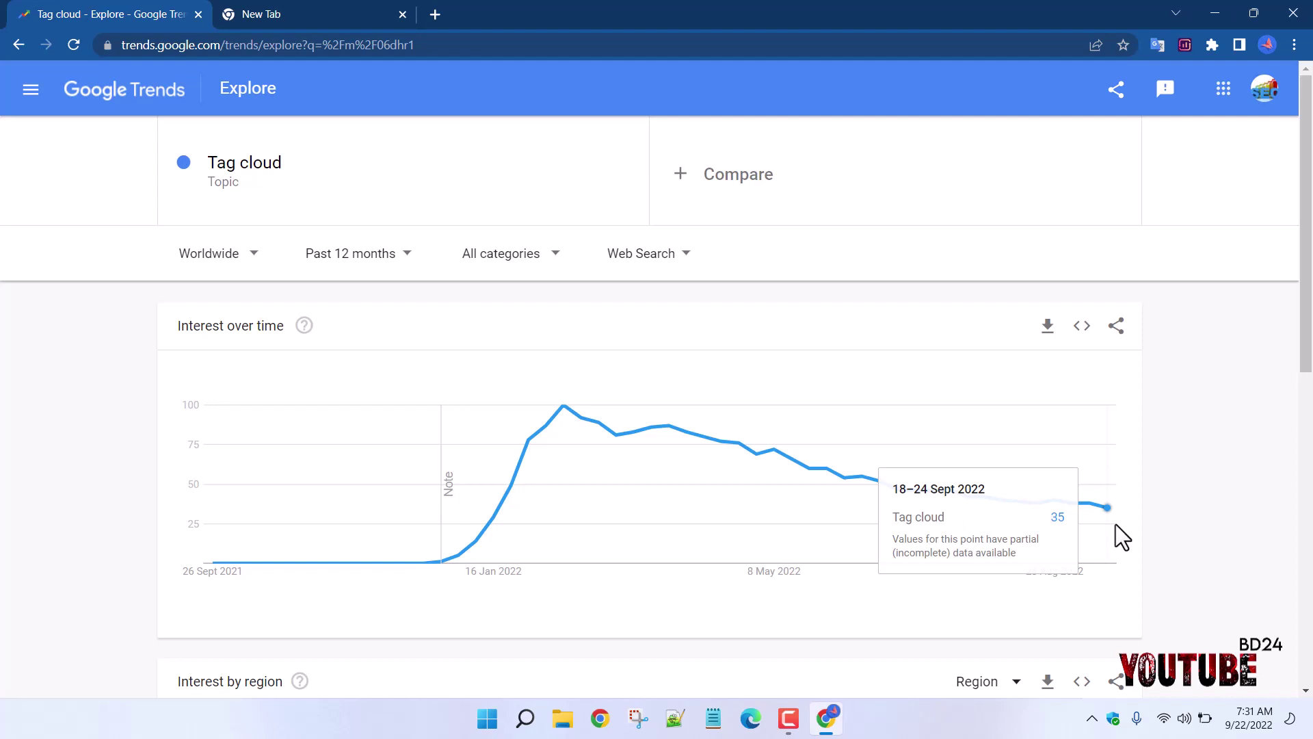
click(19, 44)
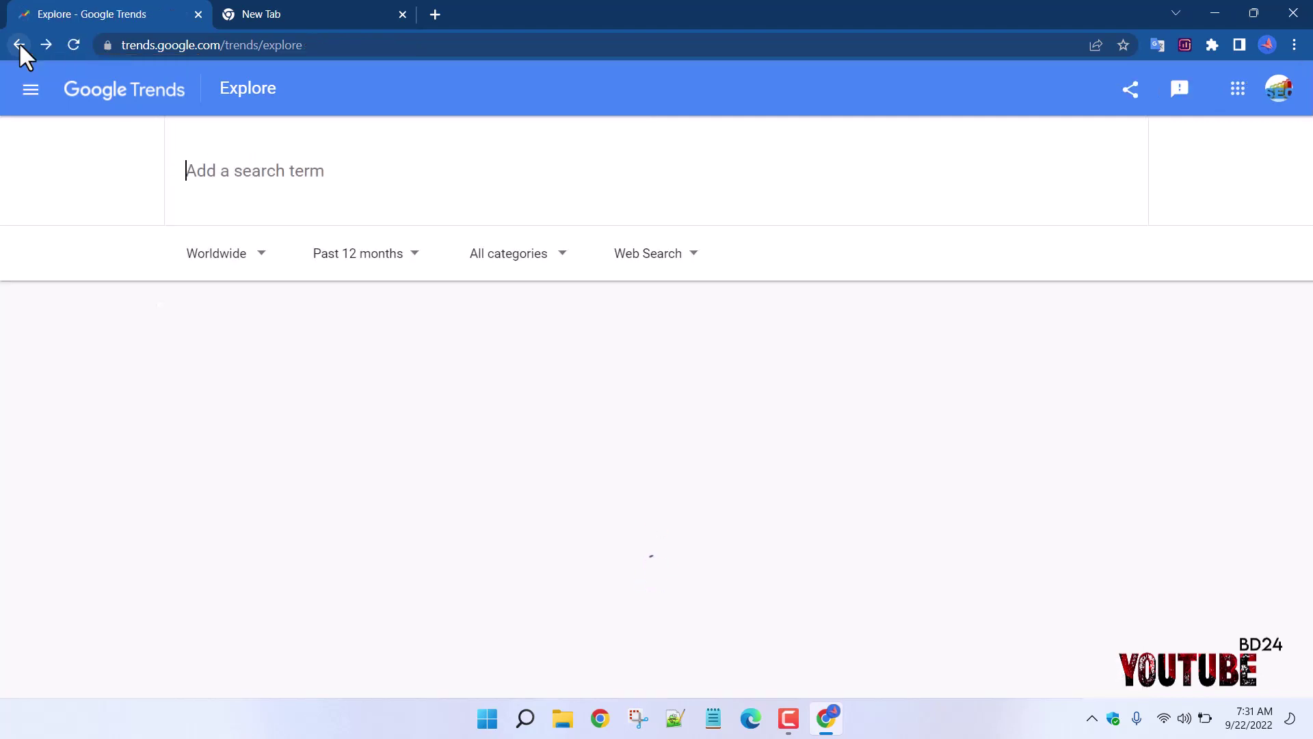
Step: Change the Explore location filter from Worldwide to Bangladesh
scroll(200, 367, down, 4)
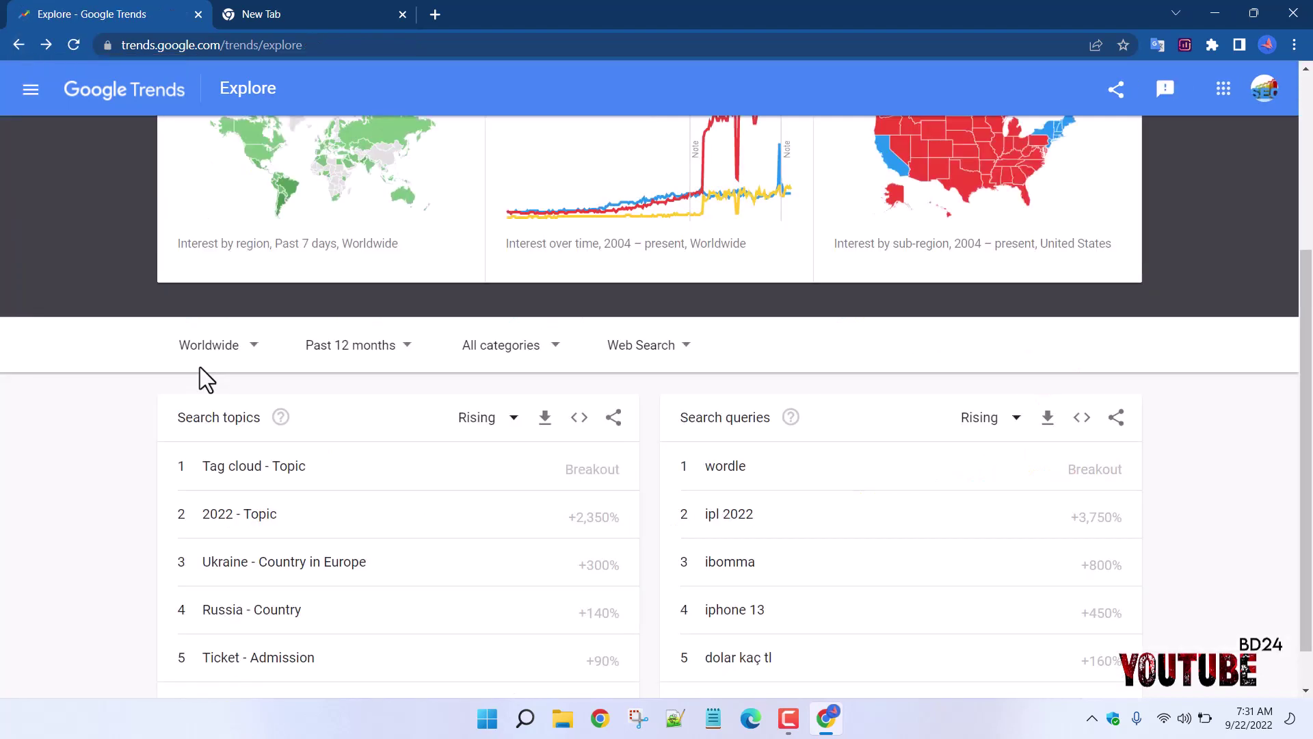
click(253, 345)
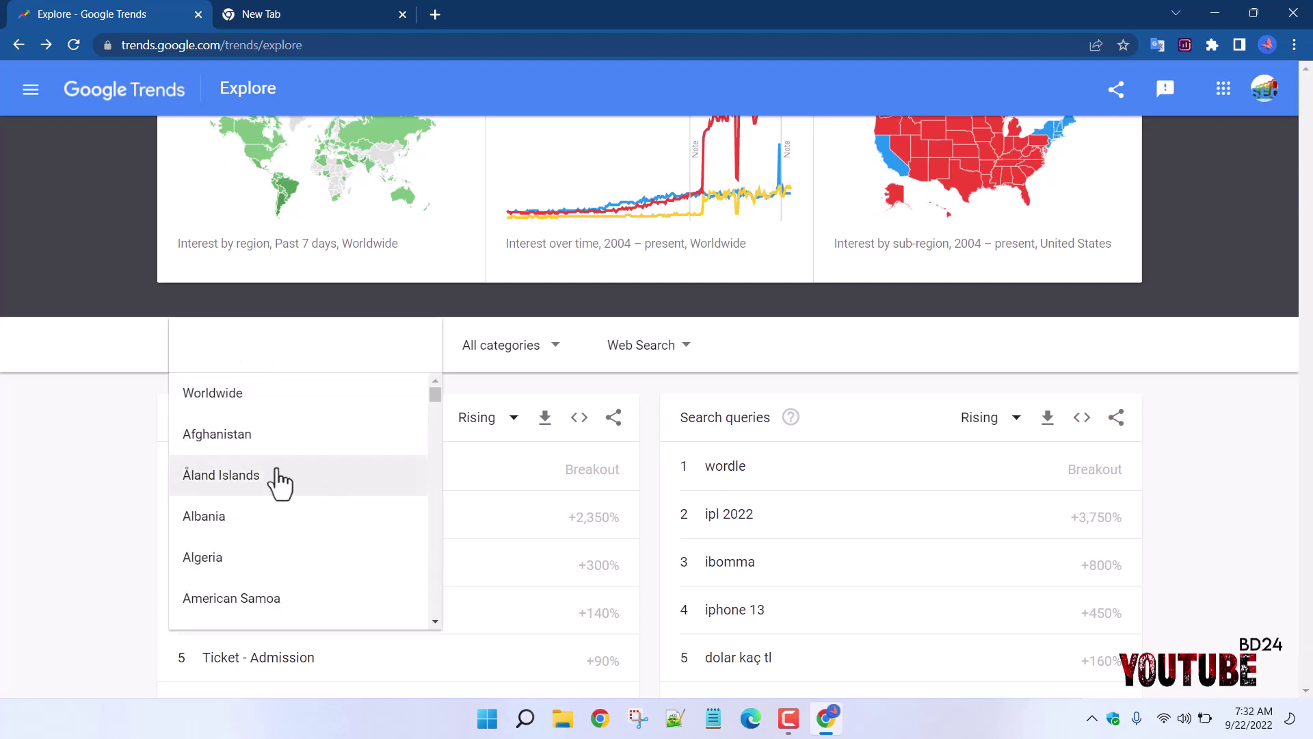
scroll(249, 393, down, 10)
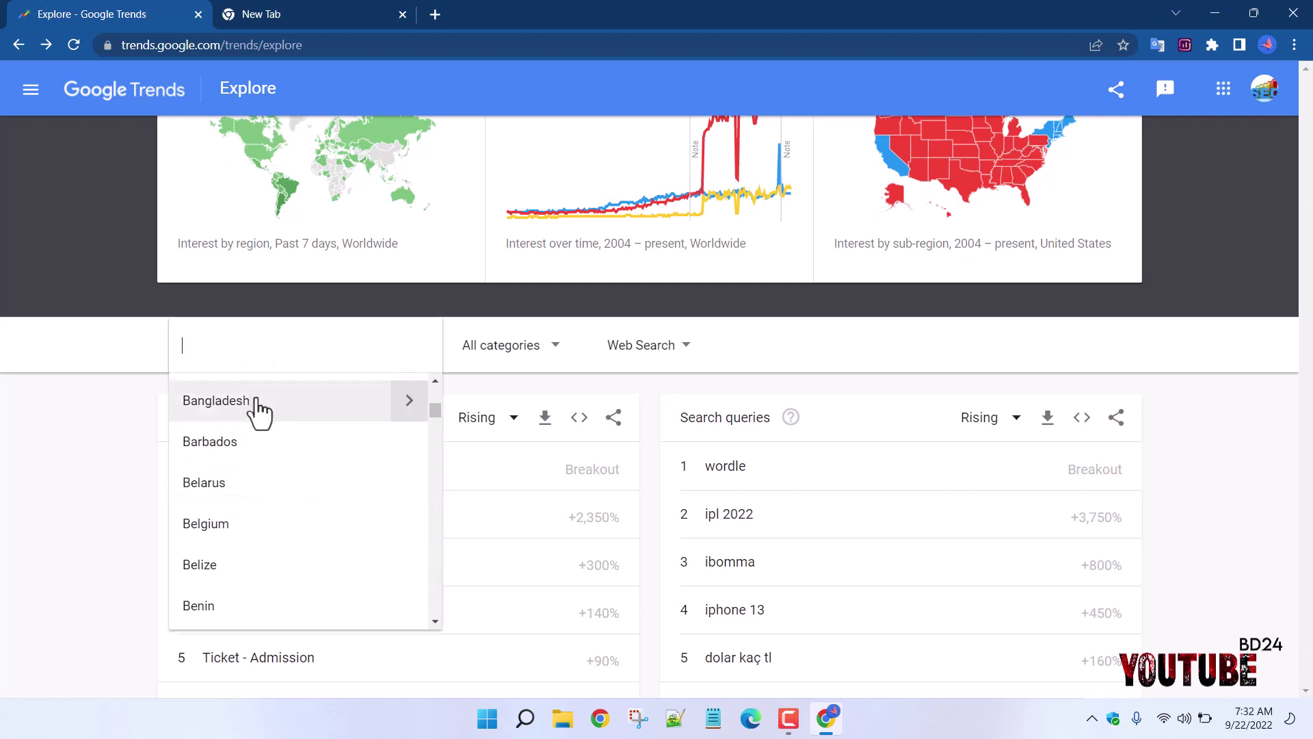
click(216, 401)
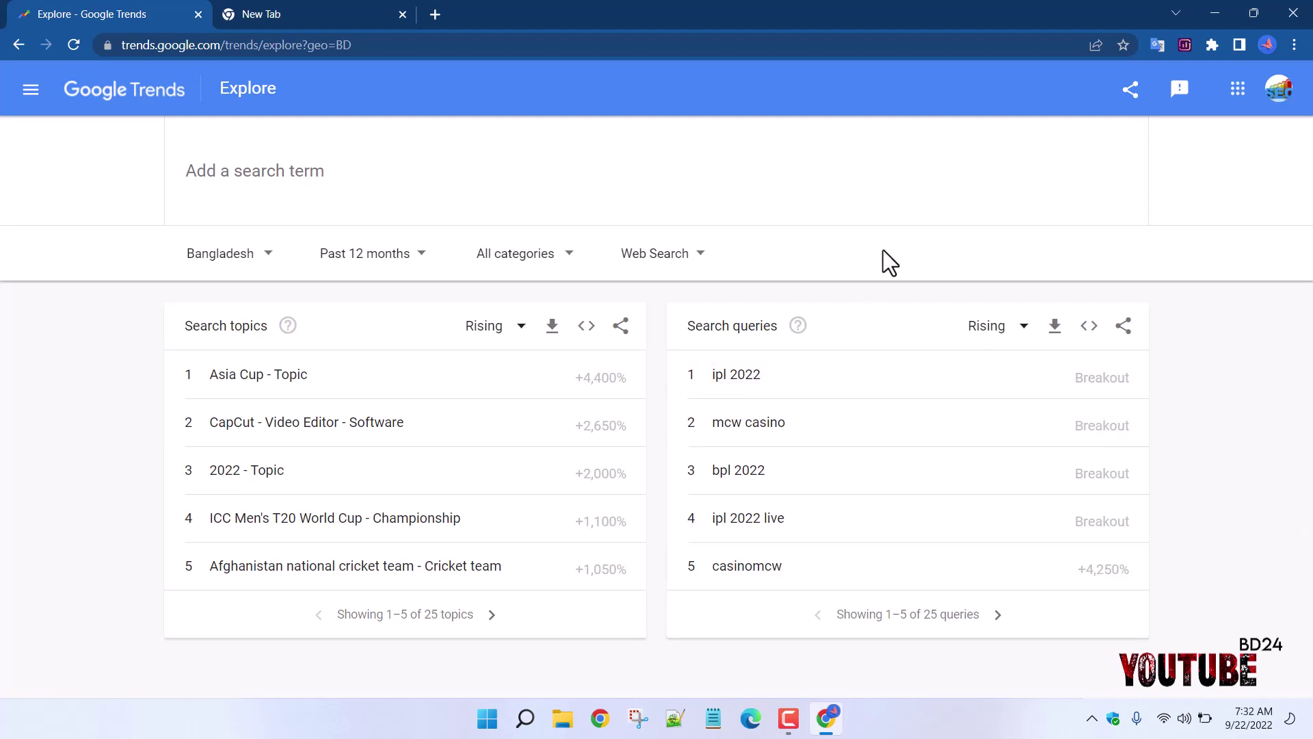
Step: Set the Explore time range to Past 7 days
click(413, 275)
click(410, 322)
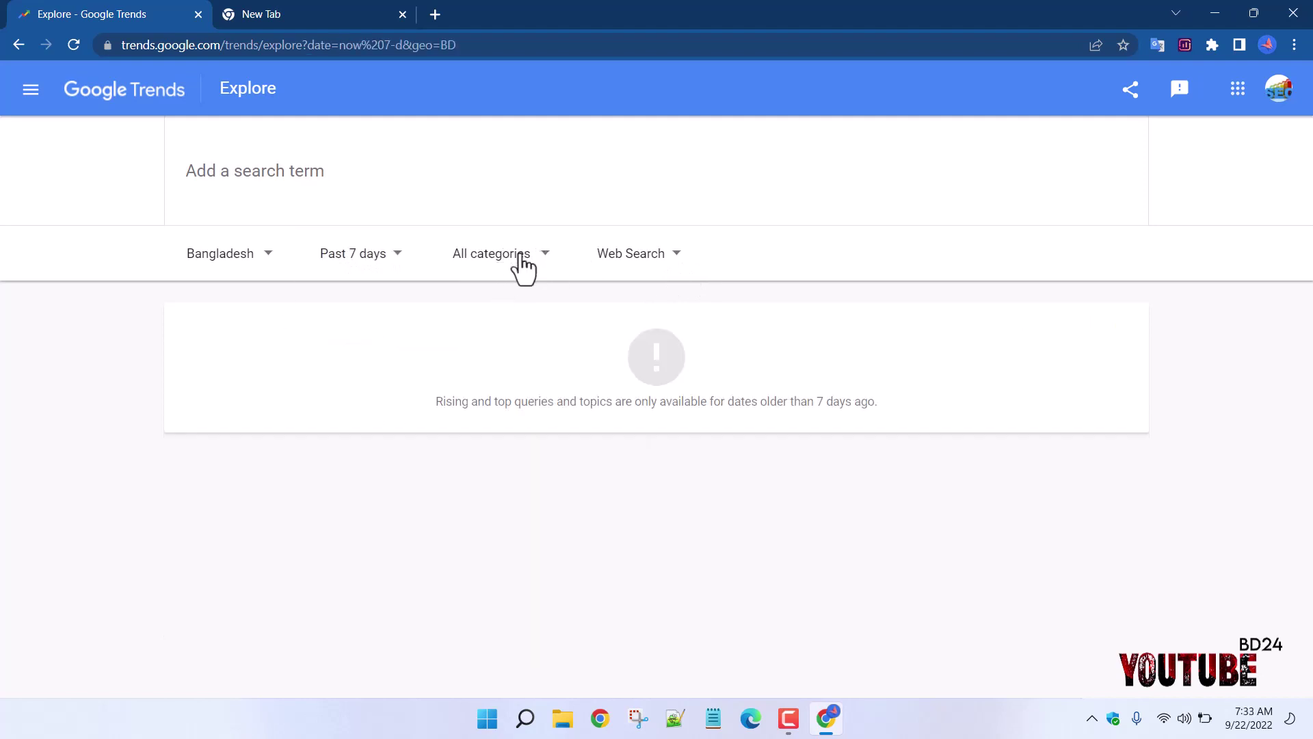
click(540, 263)
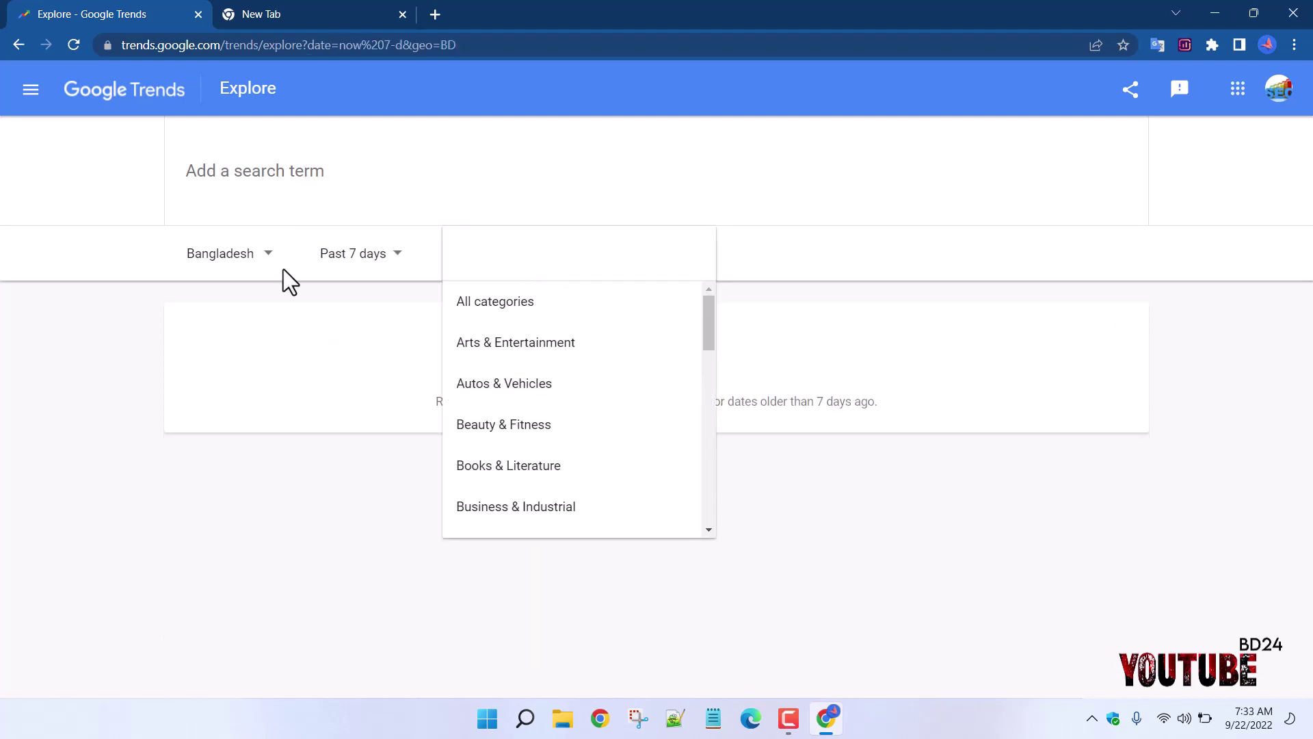
click(271, 254)
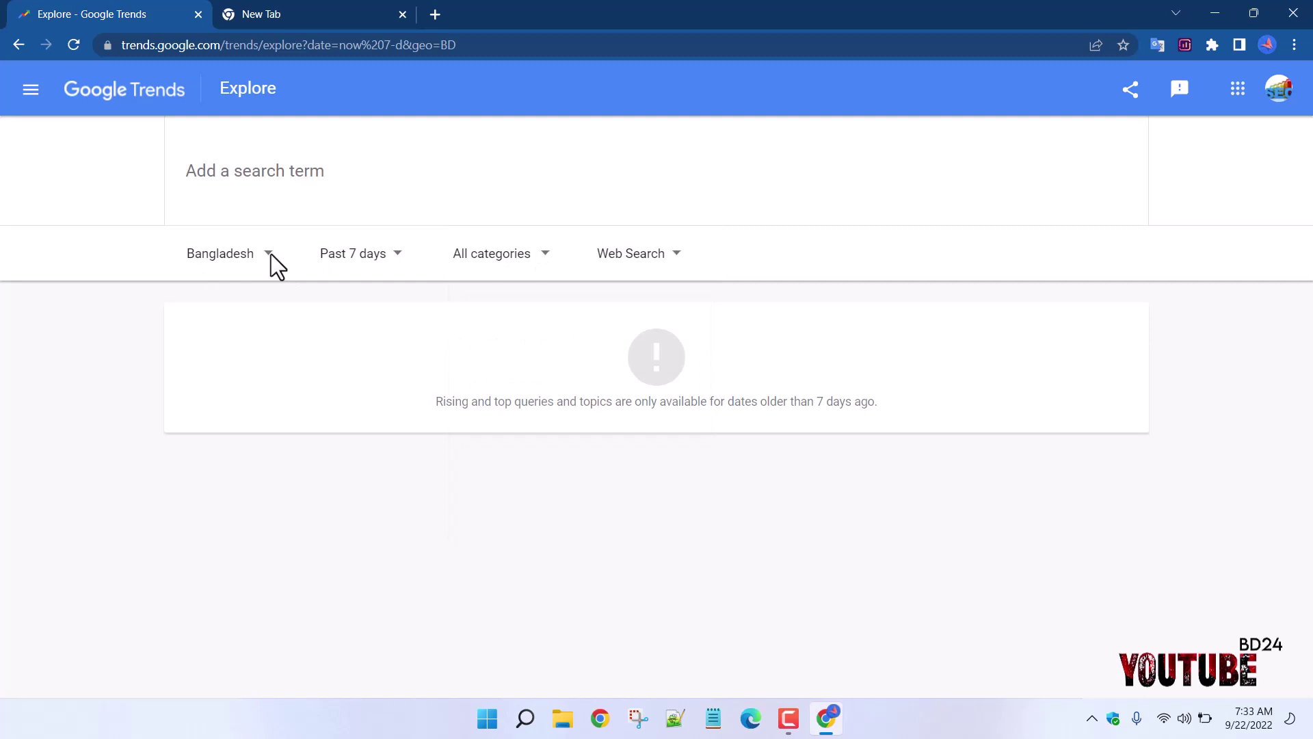
Step: Switch the location to Australia and the time range to Past 90 days
click(267, 254)
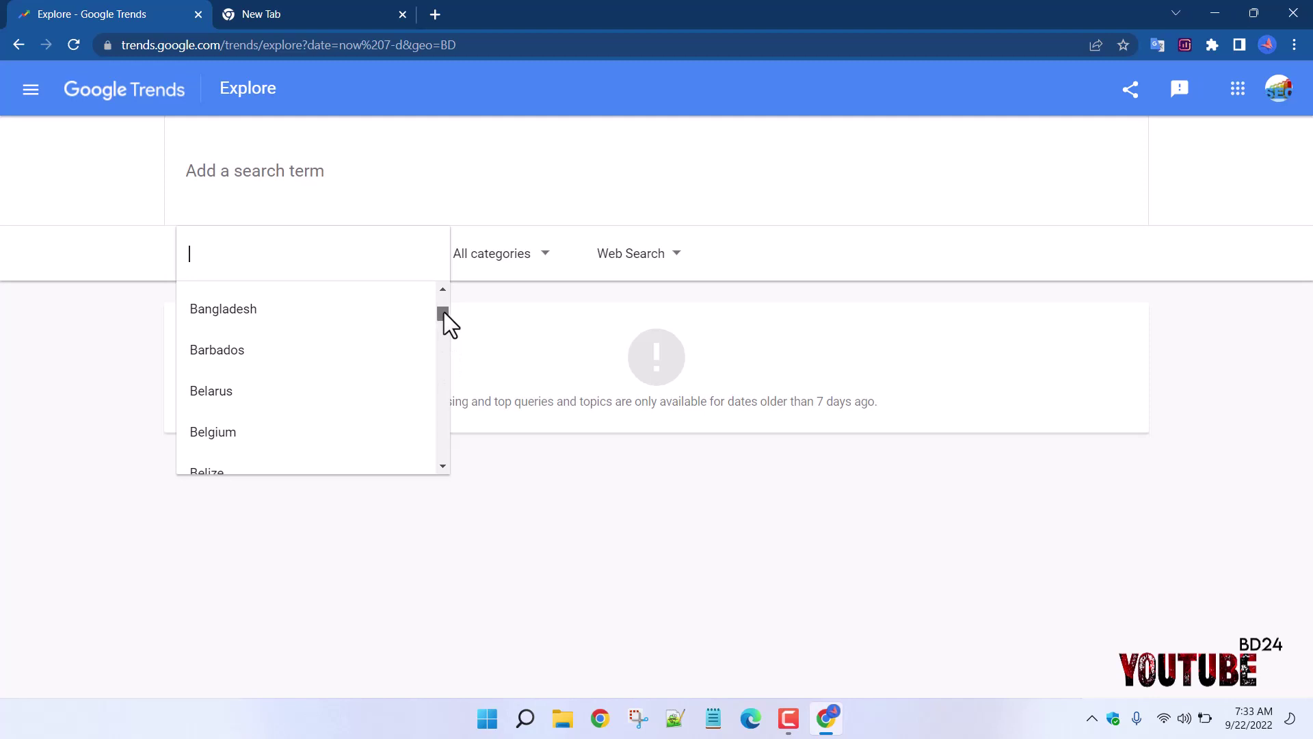
scroll(444, 312, up, 4)
click(219, 395)
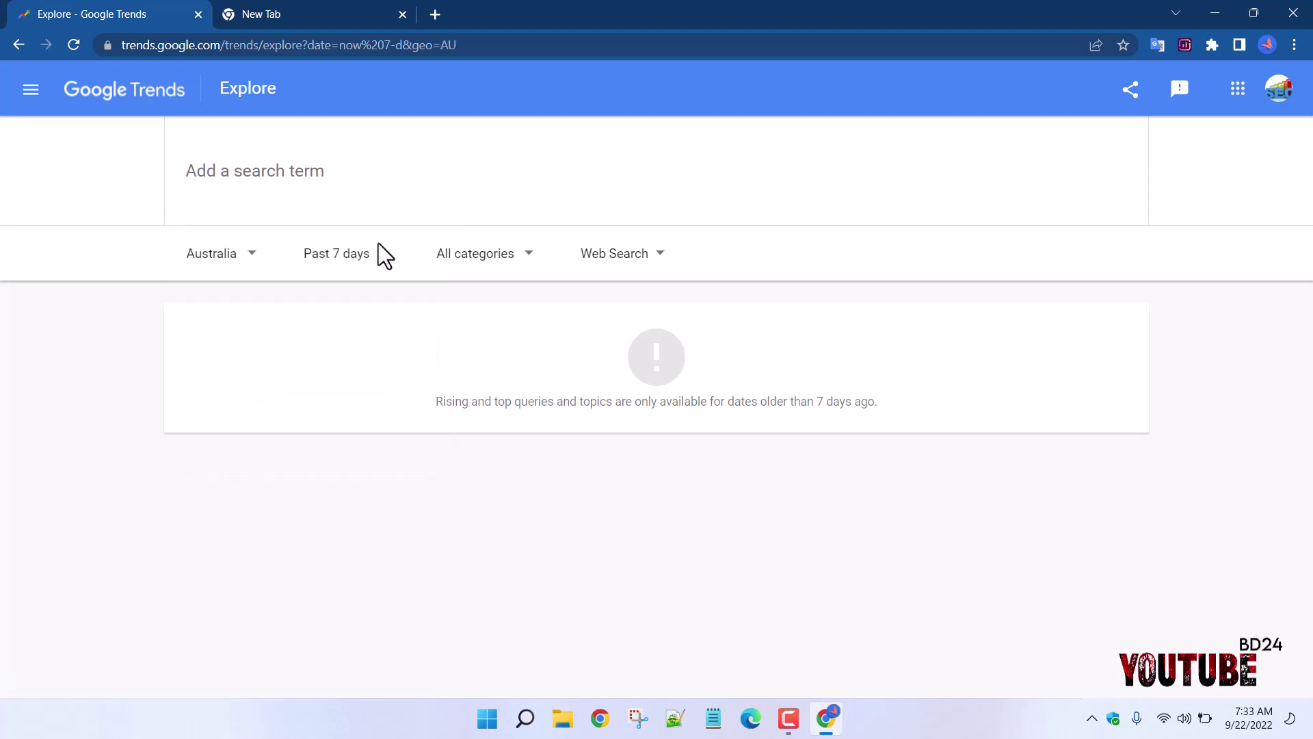
click(381, 261)
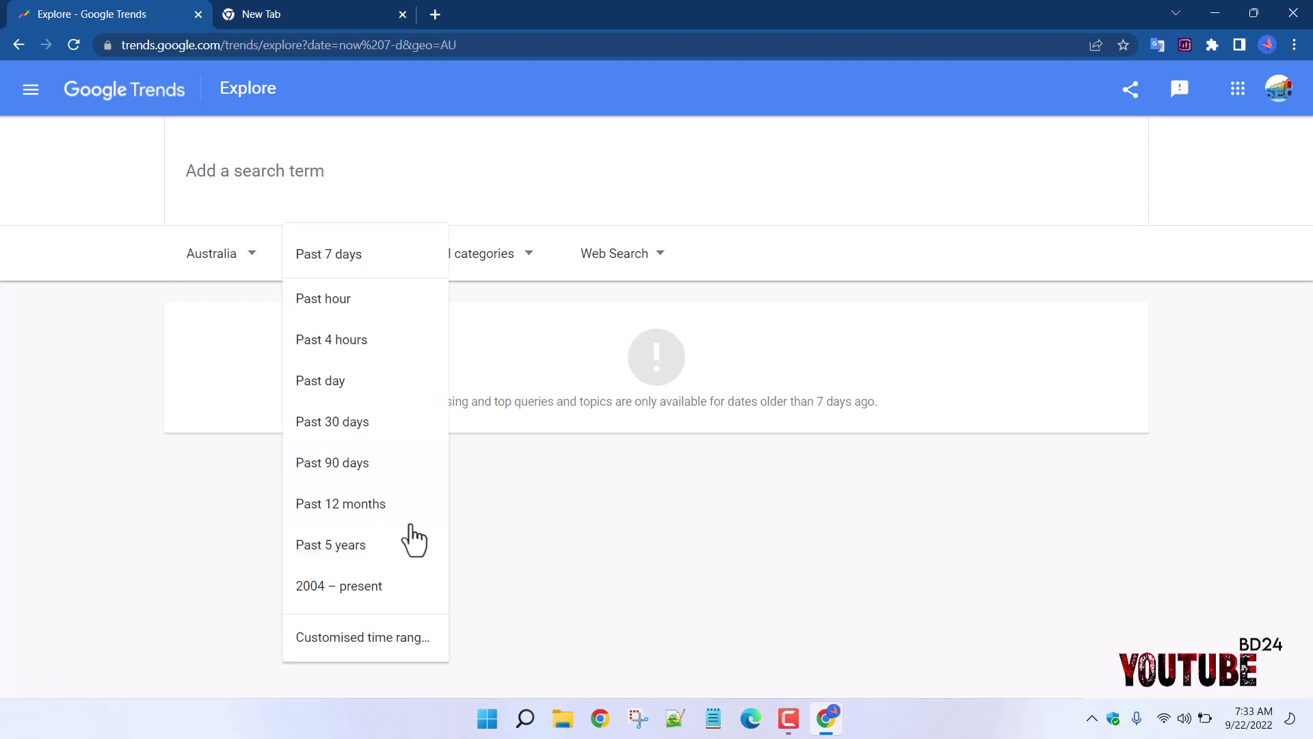
click(336, 465)
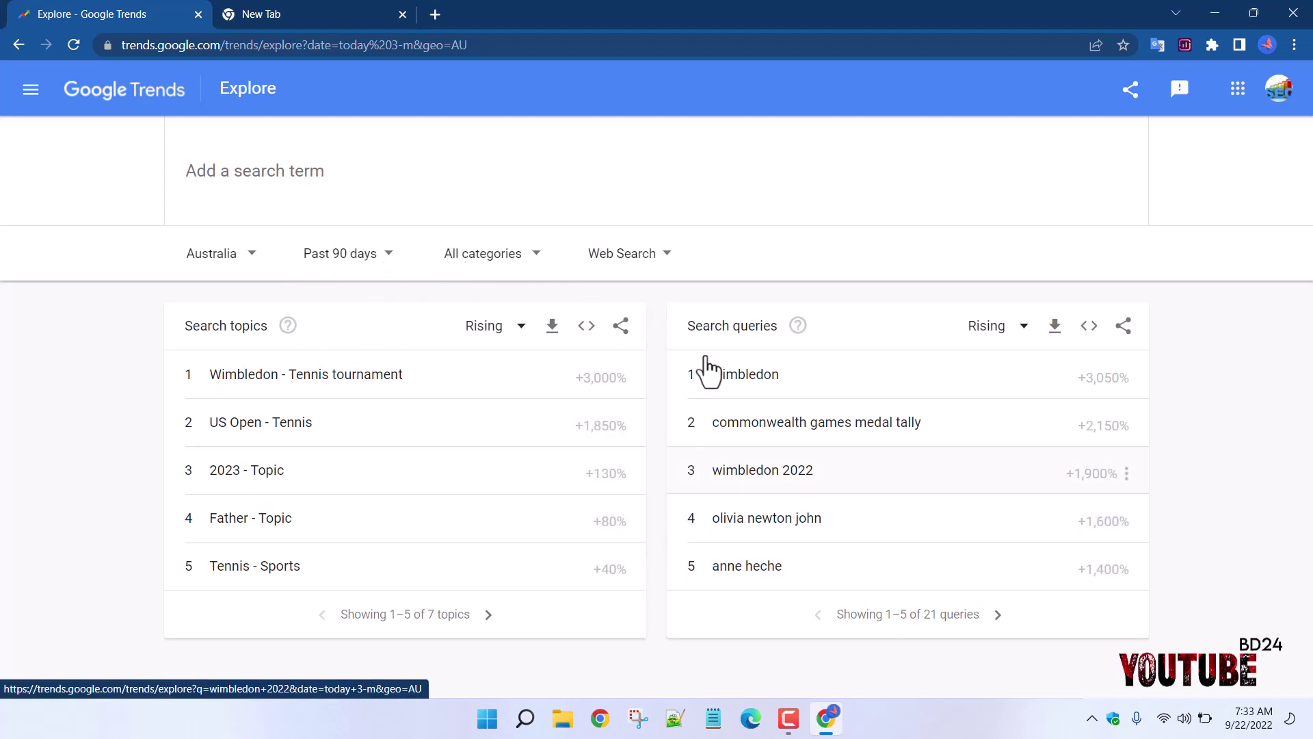
Step: Filter the Australian 90-day results to the Books & Literature category
click(491, 268)
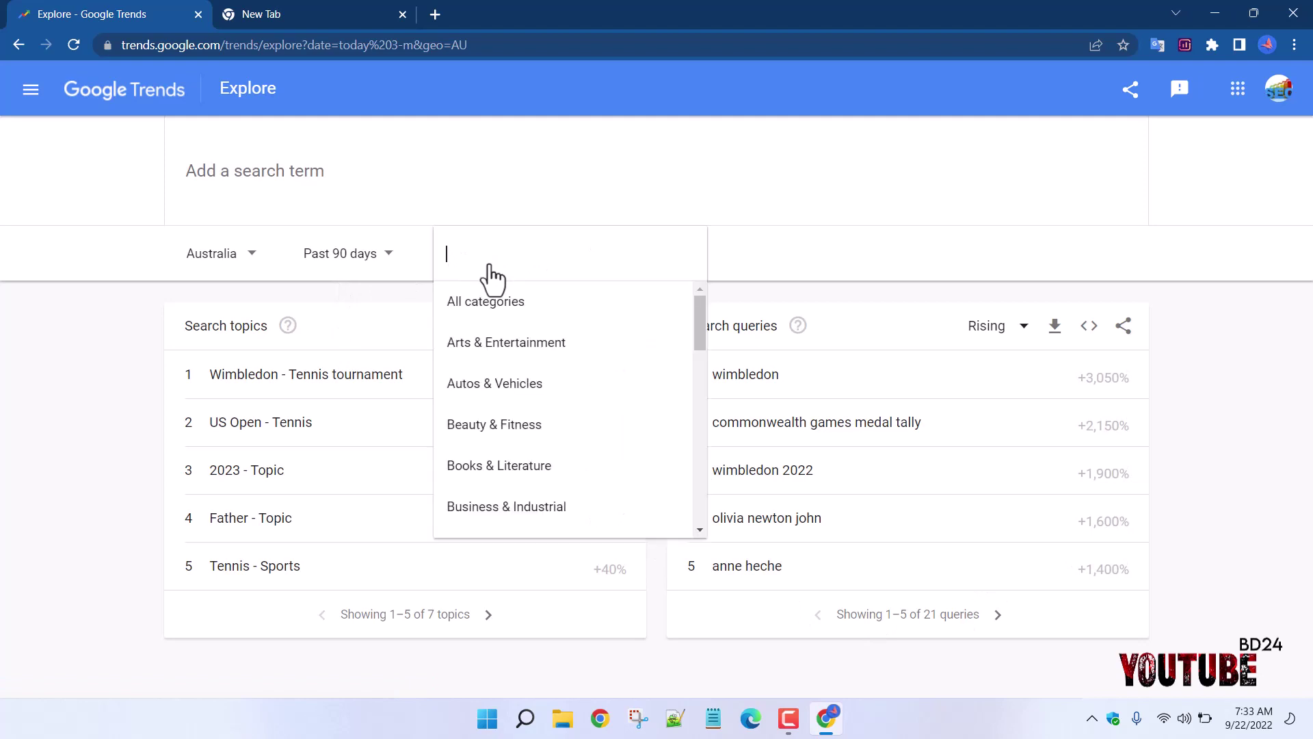
click(397, 331)
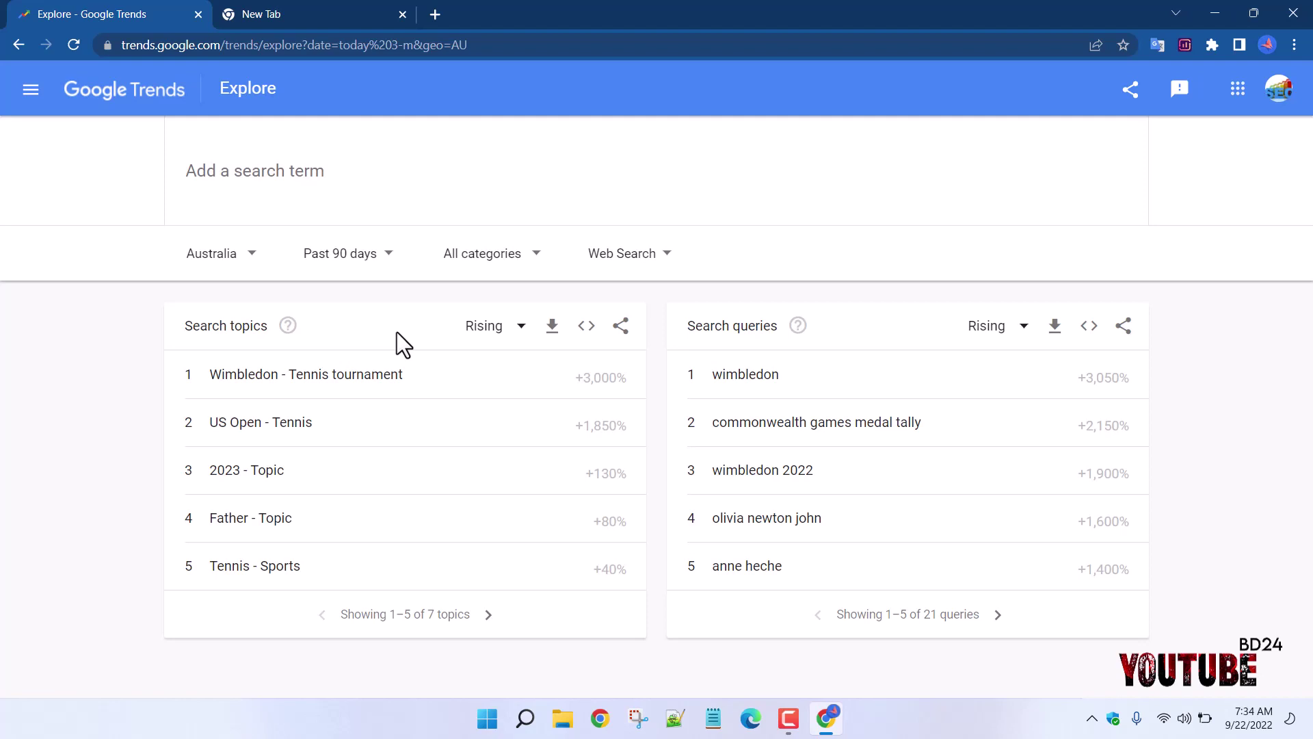
click(536, 269)
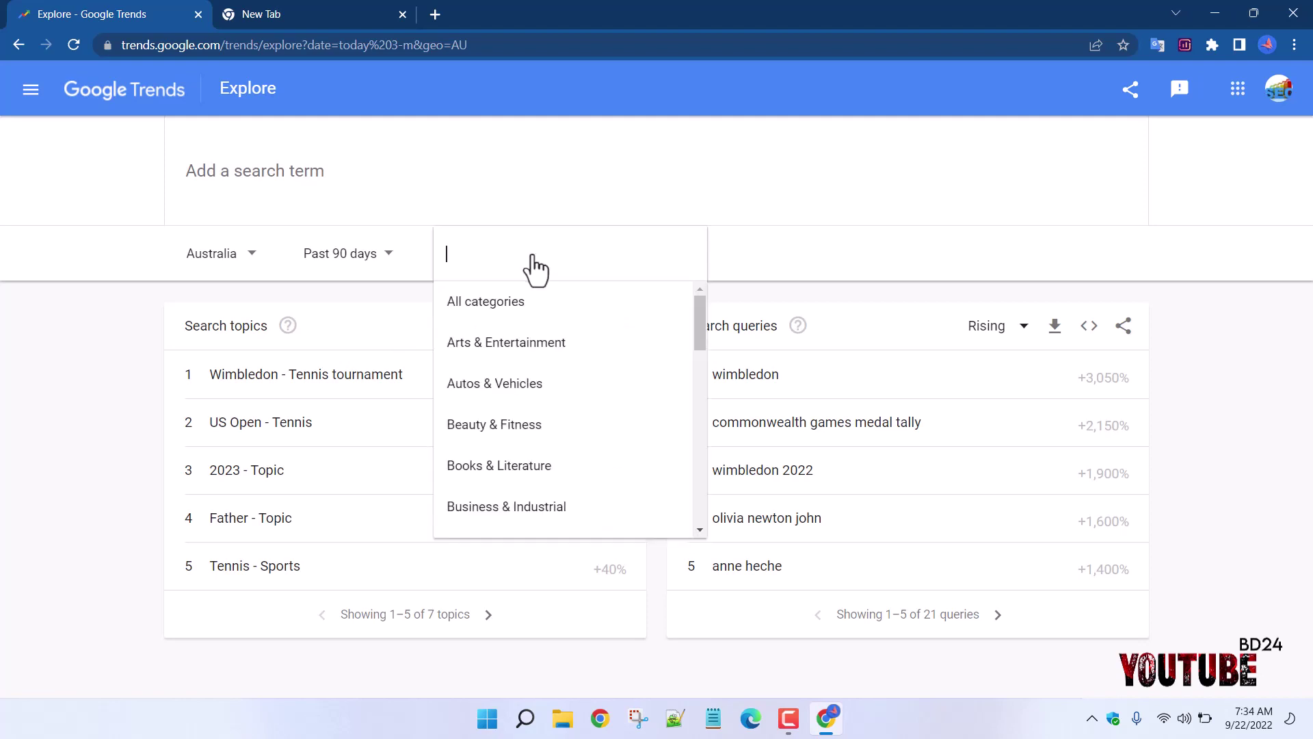
click(518, 473)
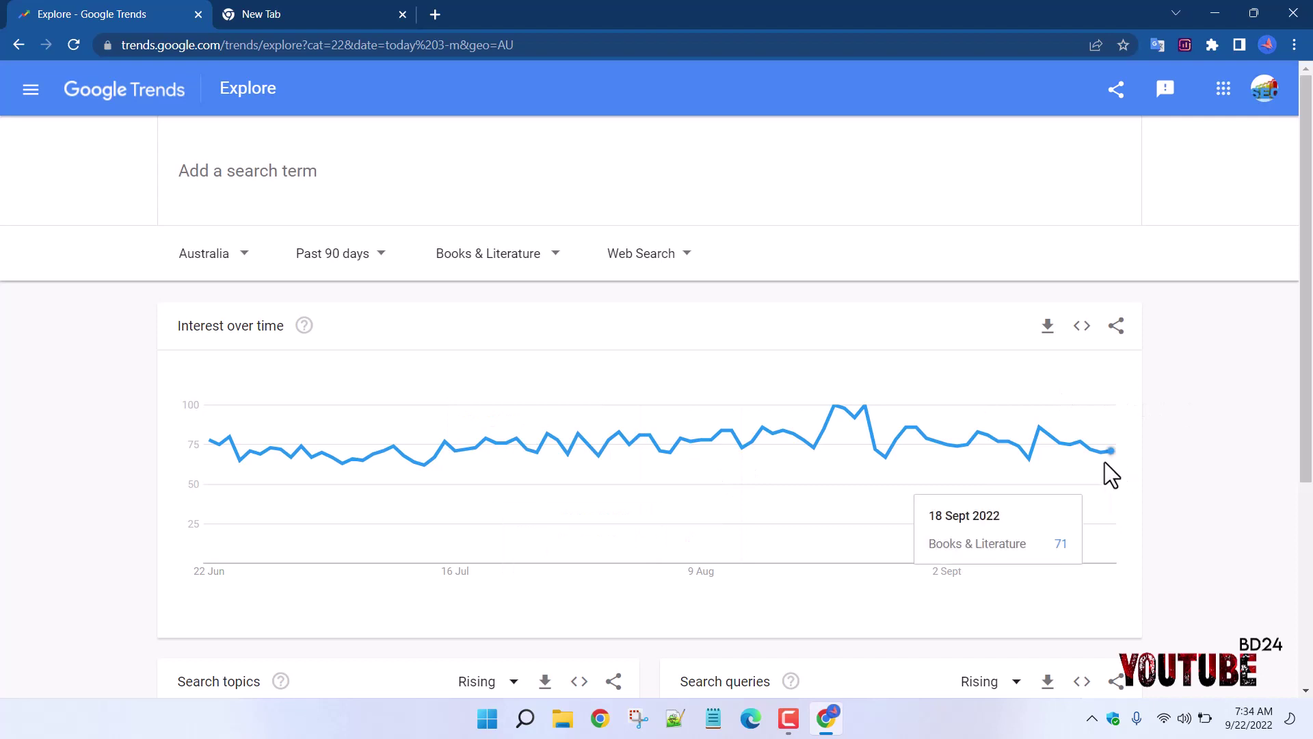
mouse_move(1115, 452)
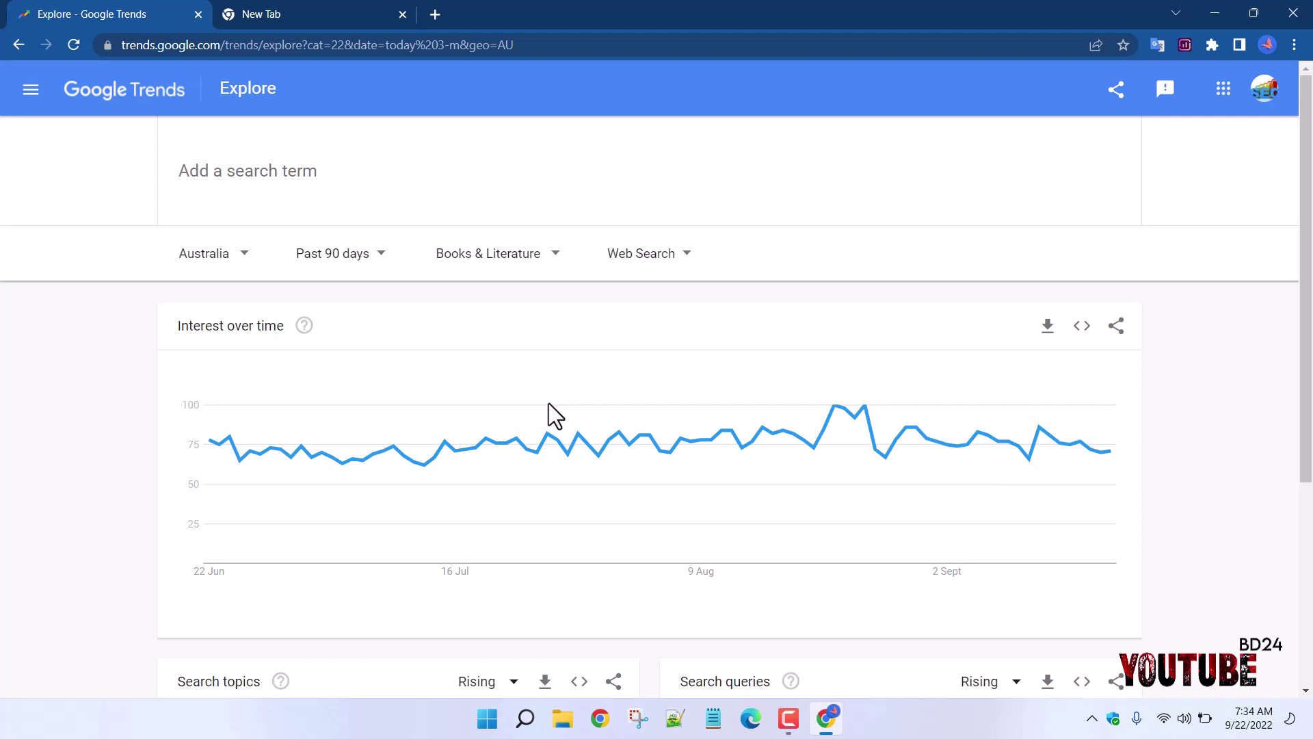
Step: Change the search type from Web Search to YouTube Search
click(684, 269)
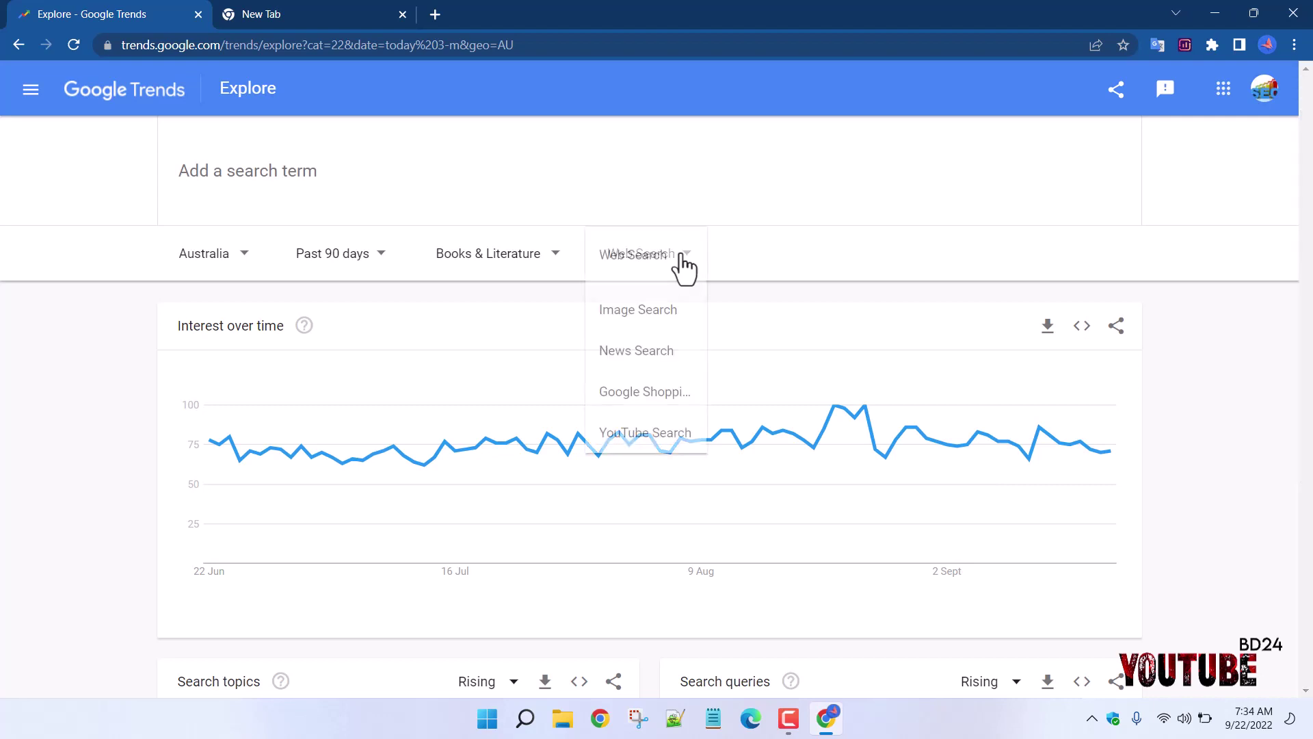
click(656, 446)
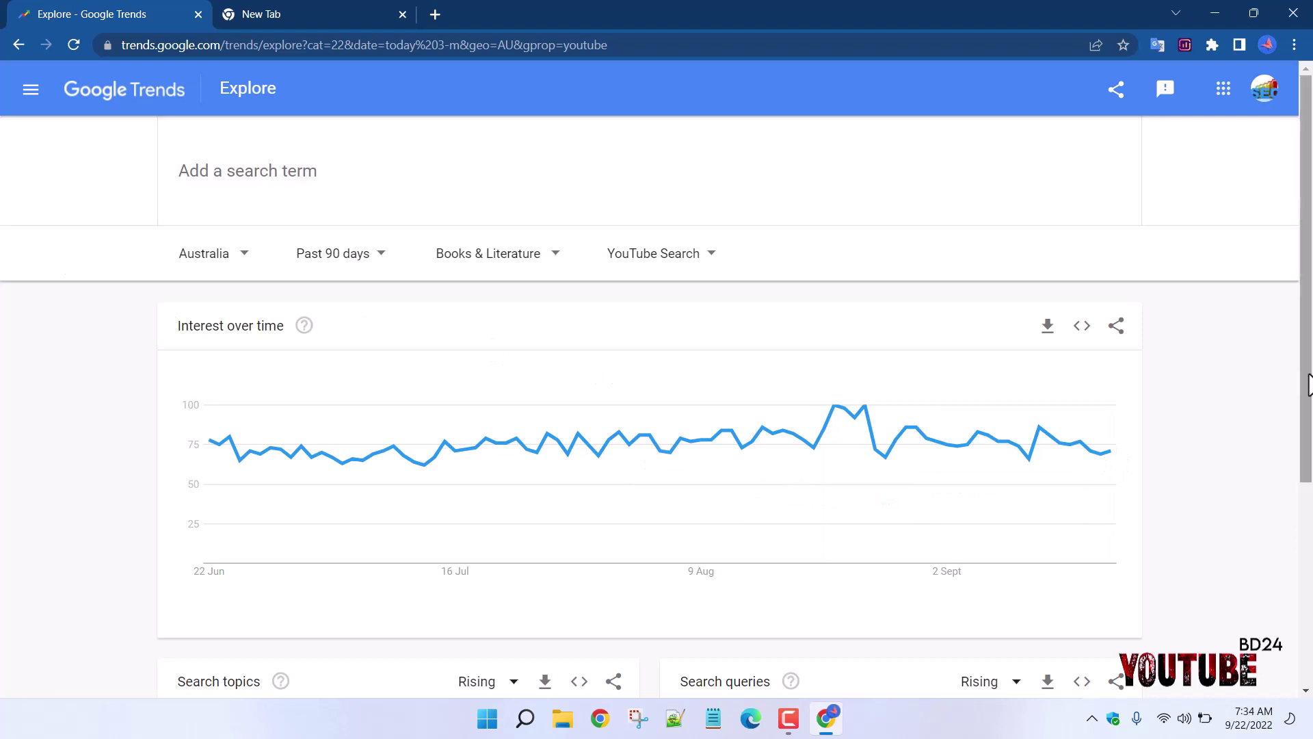
drag(1308, 381, 1309, 619)
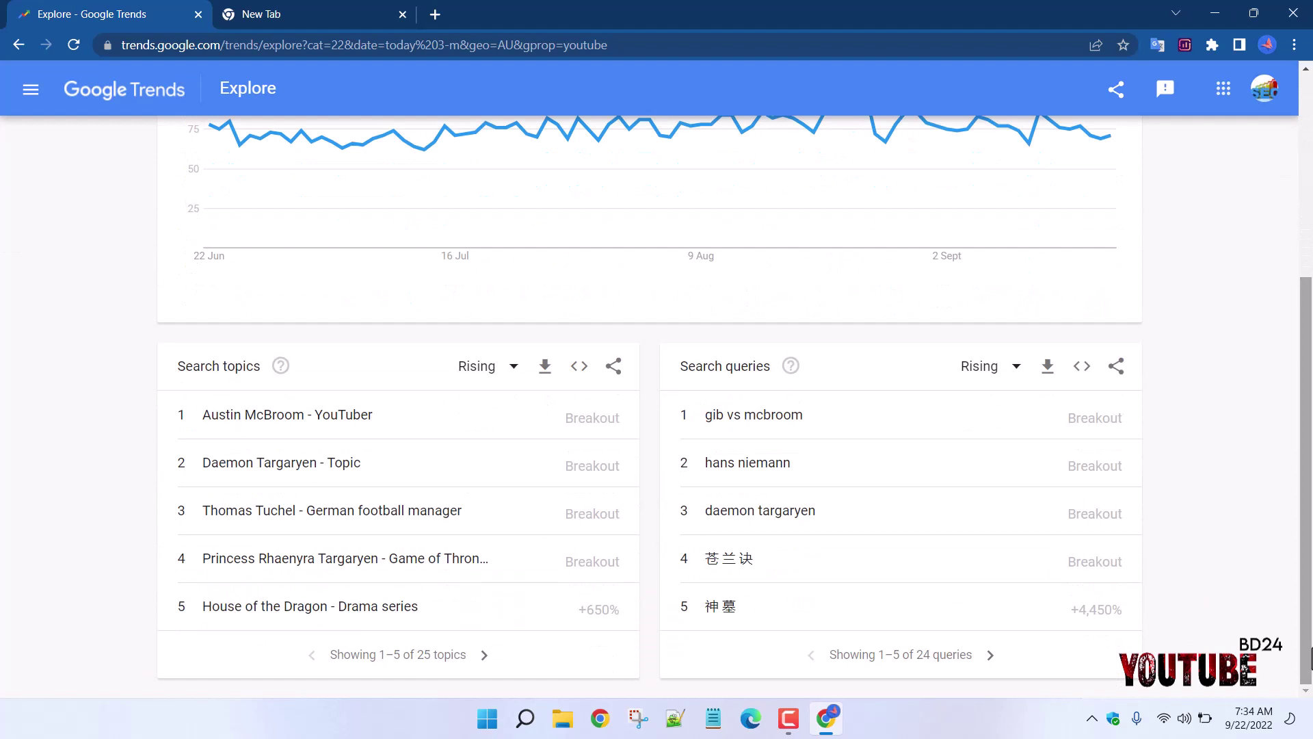
drag(1307, 609, 1309, 368)
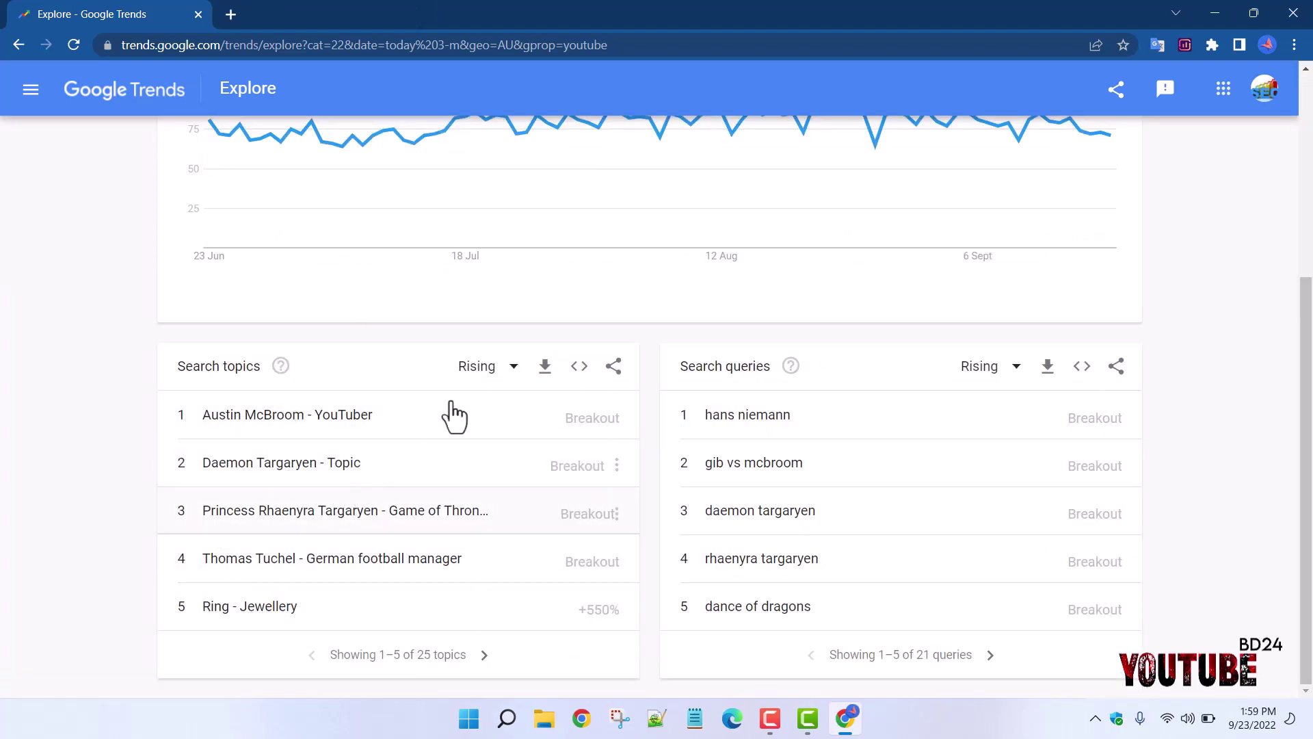
Step: Show Top search topics, download them as CSV and open relatedEntities (1).csv in Excel
click(520, 383)
click(458, 422)
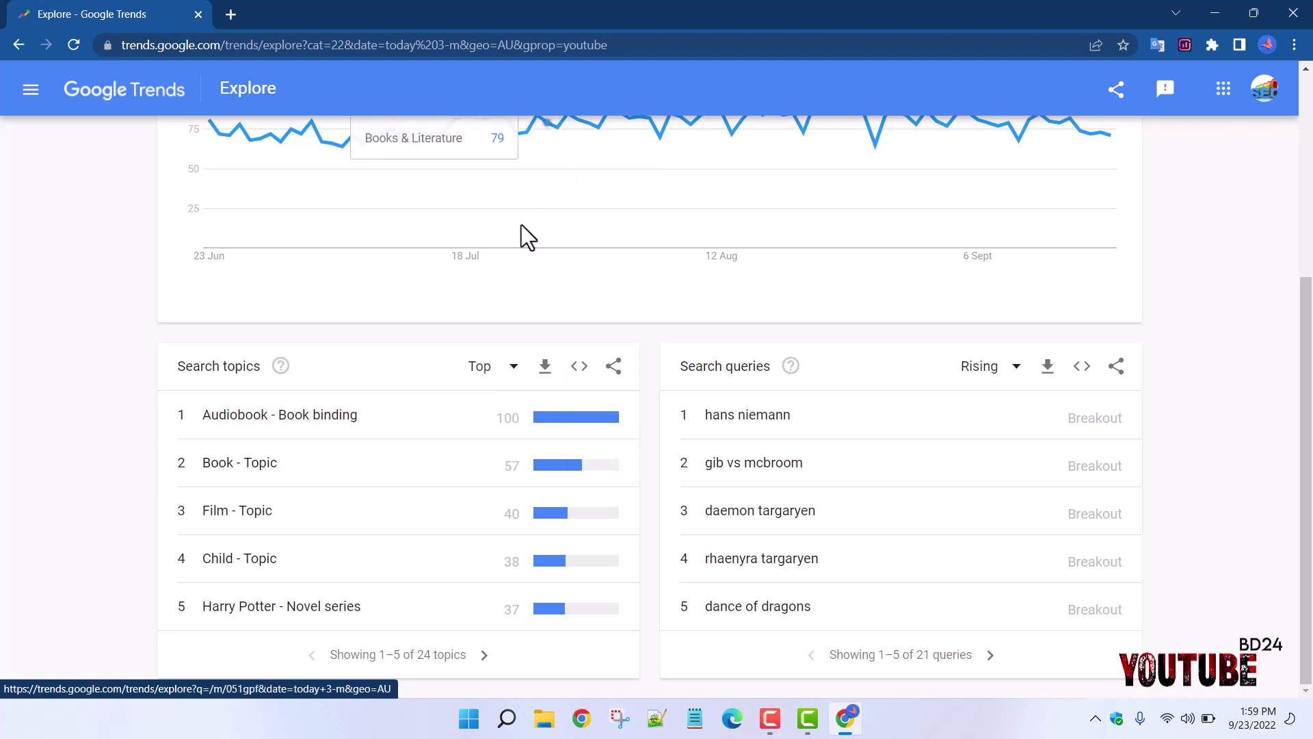
click(545, 381)
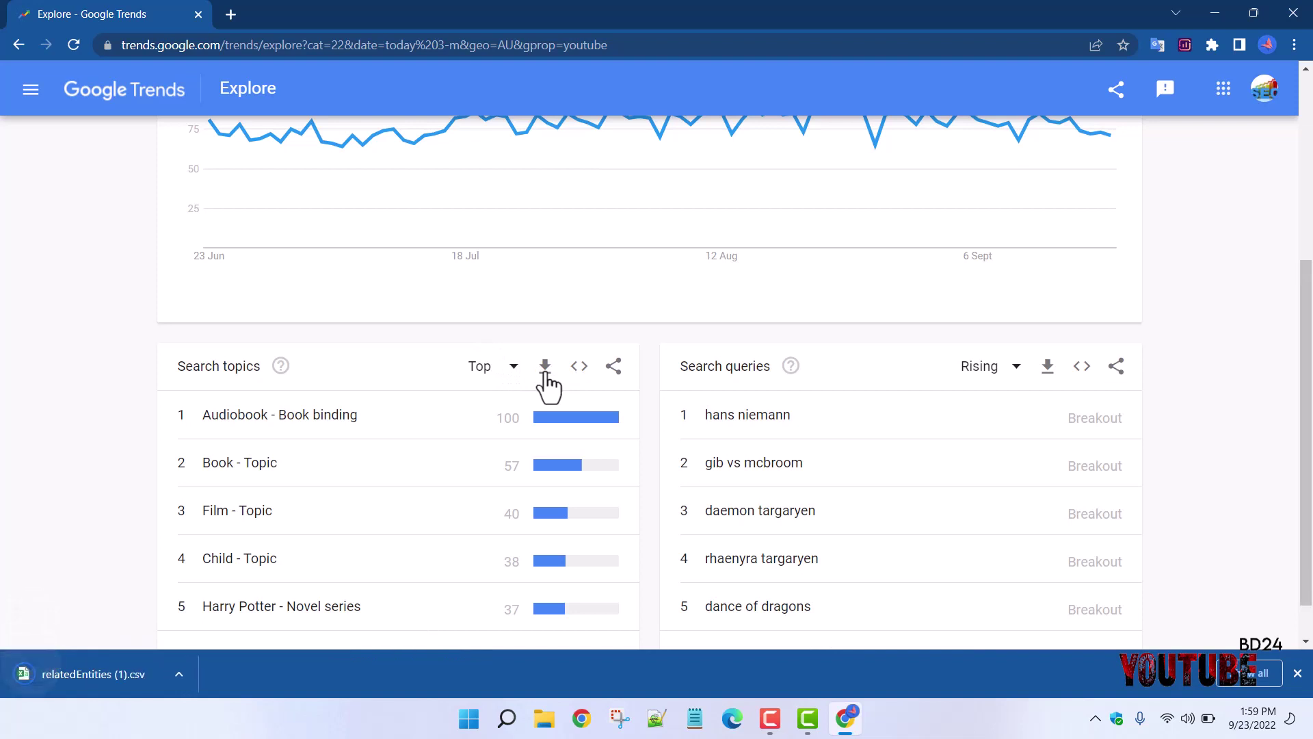
click(70, 675)
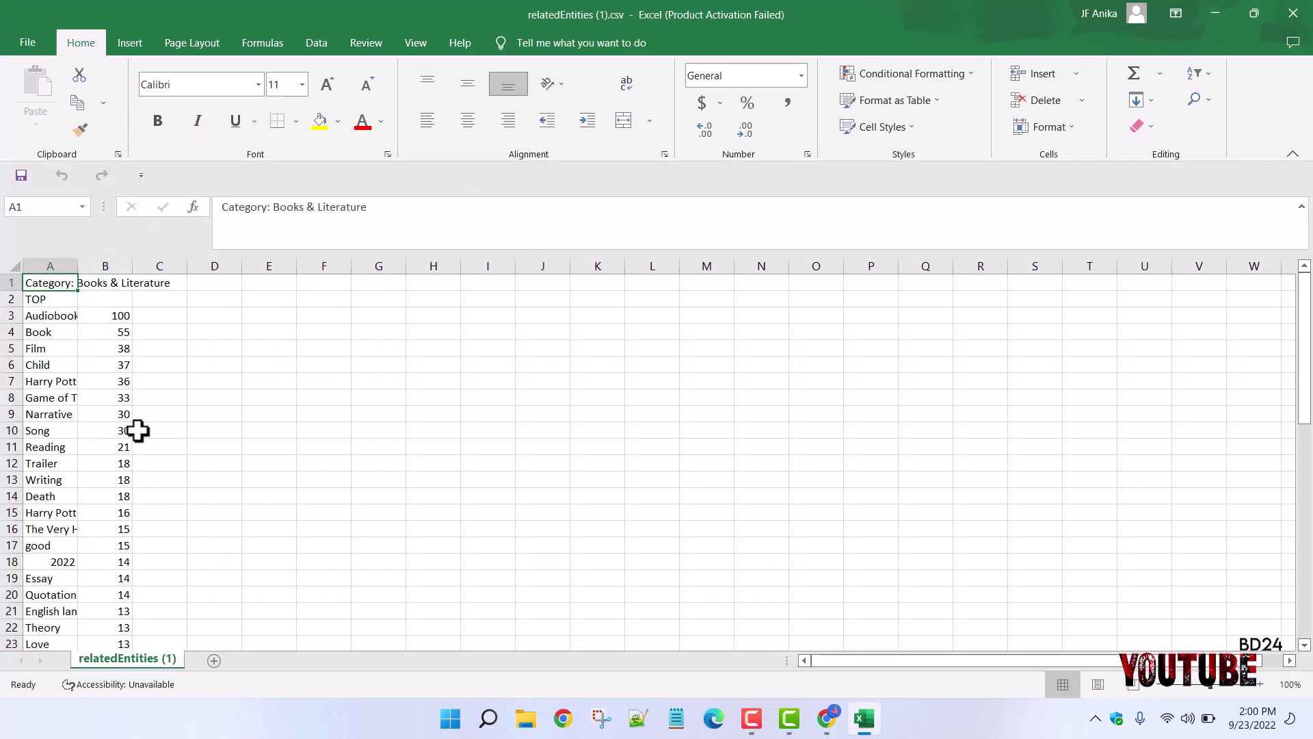
Step: Enter the heading 'Youtube' in cell B2 beside TOP
click(109, 308)
key(ctrl+Down)
scroll(273, 424, up, 5)
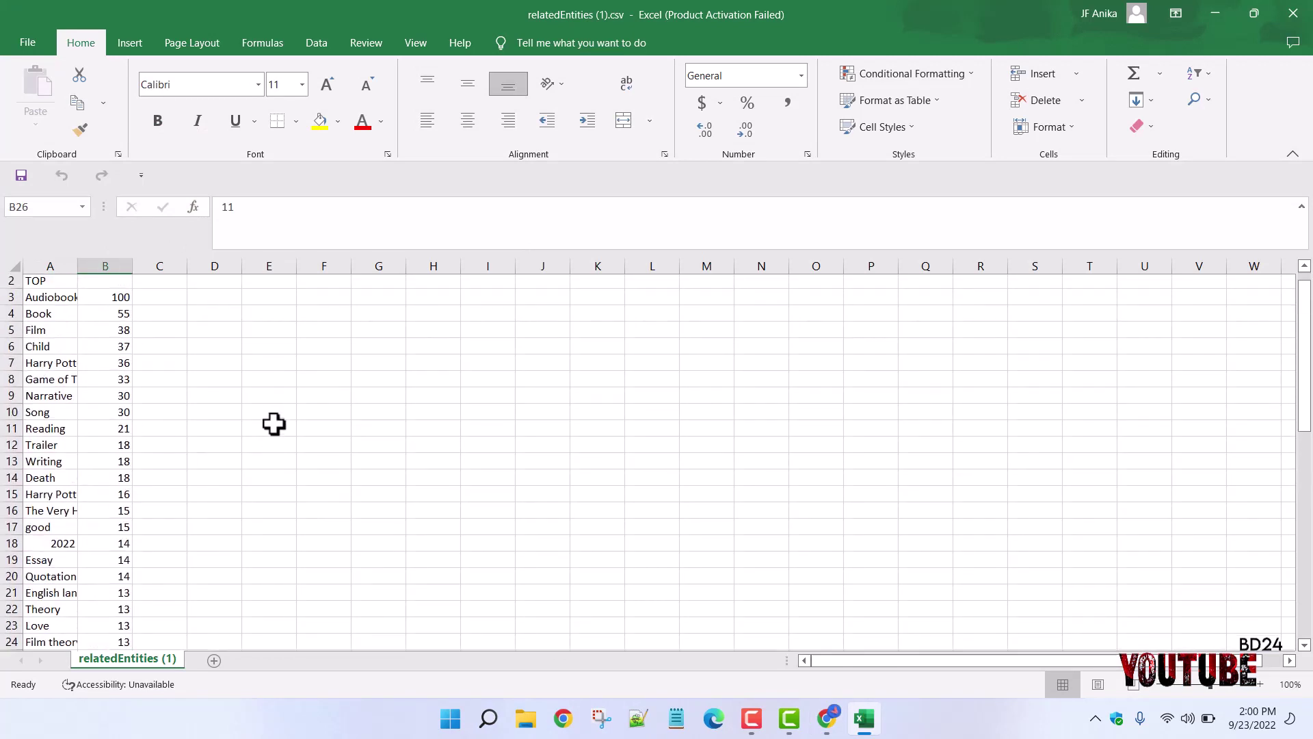
click(110, 300)
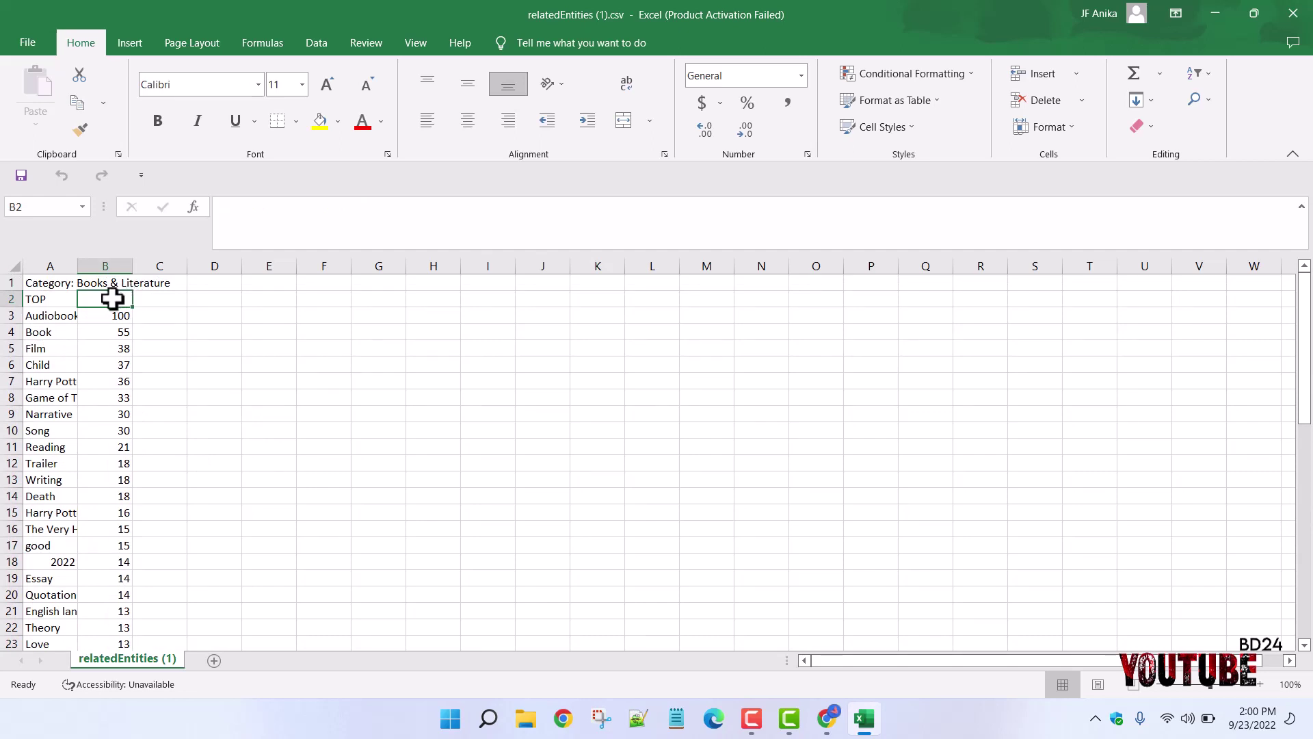
text(Youtube)
click(279, 345)
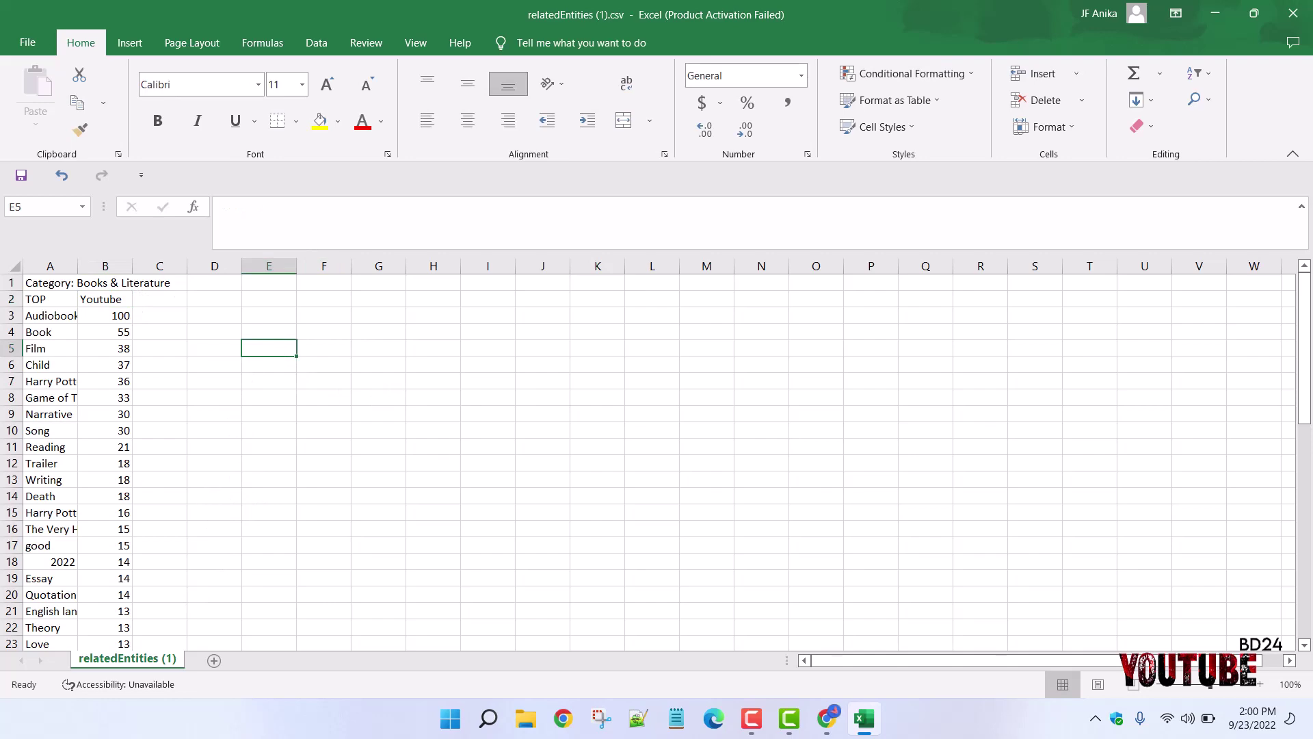
Step: Close Excel without saving the workbook
click(15, 42)
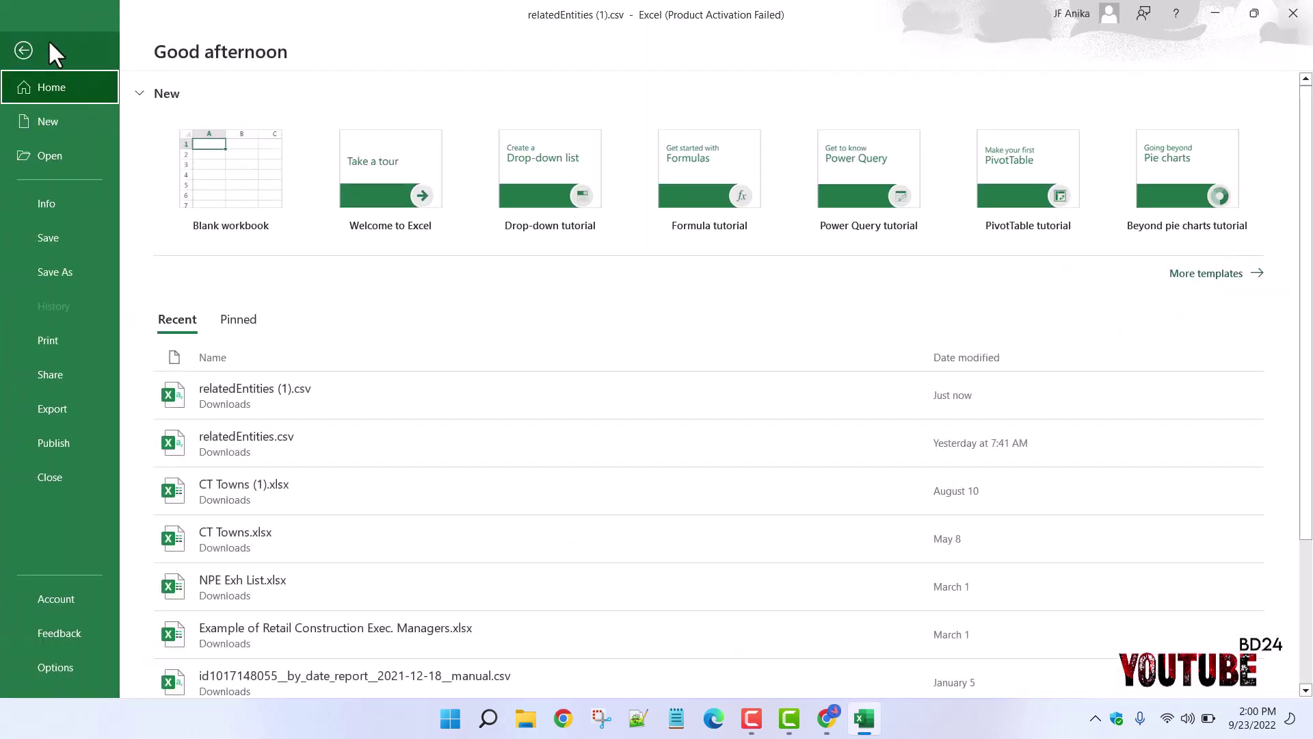
click(1294, 13)
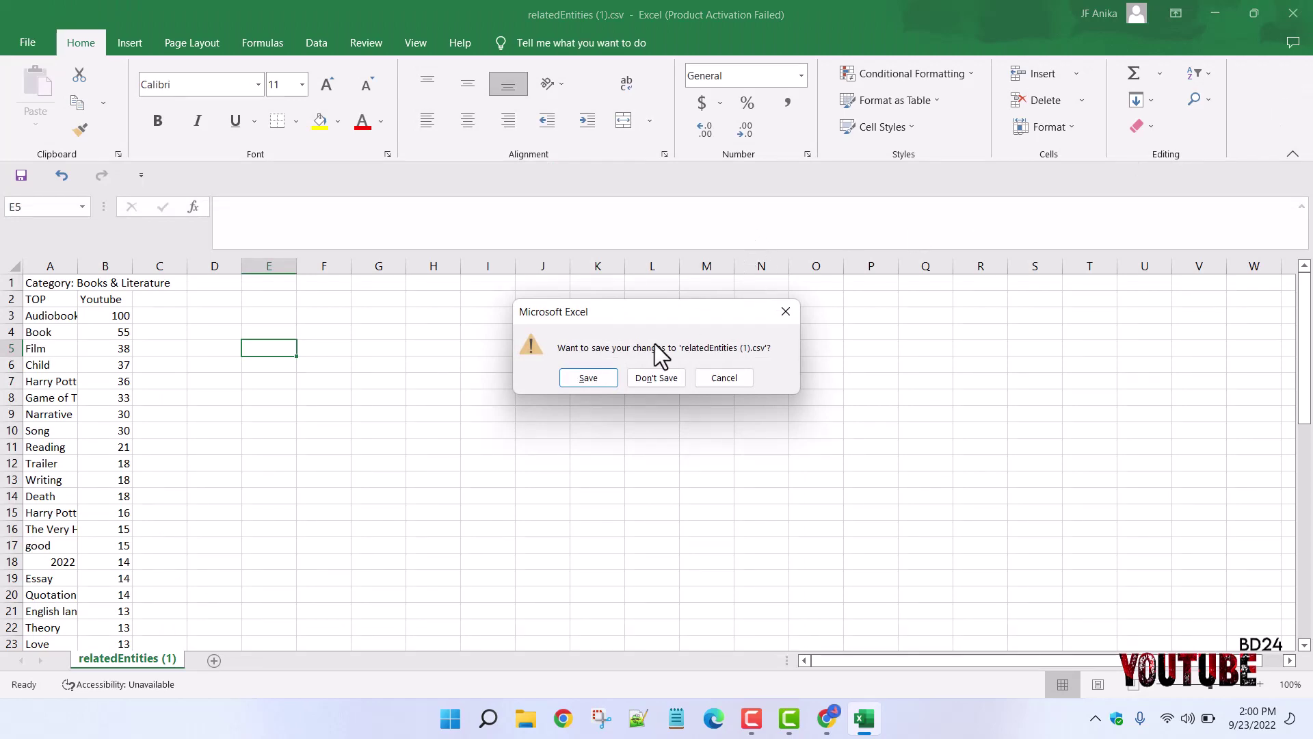
click(655, 378)
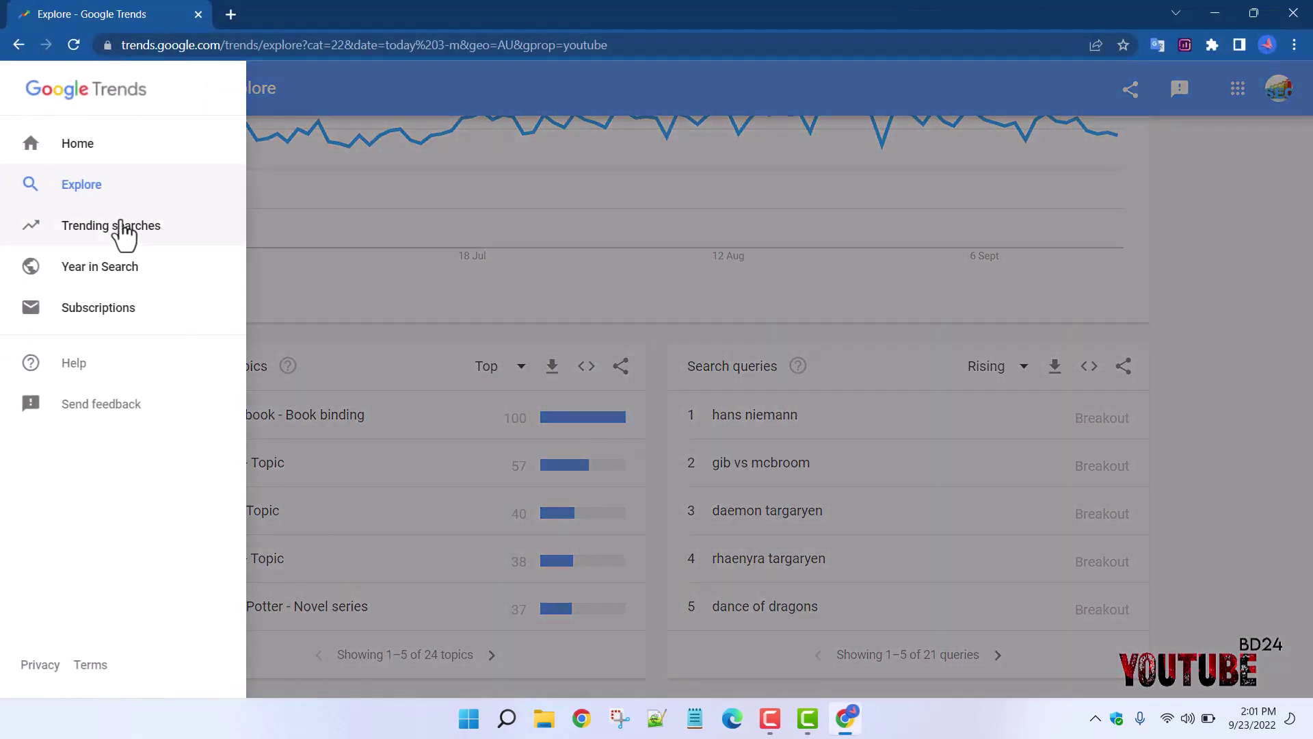
Step: View Australia's daily trends, expand the real-time North Queensland Cowboys trend, then return to daily trends
click(141, 236)
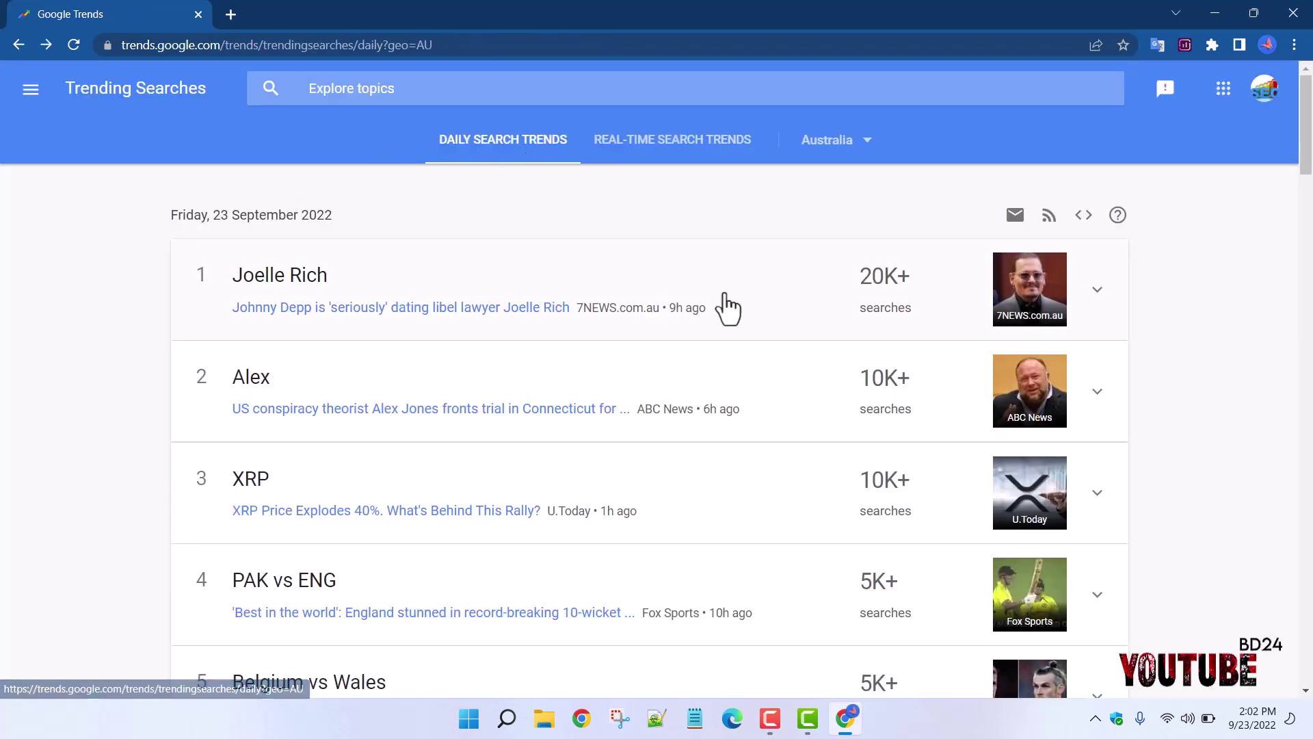
scroll(724, 308, down, 15)
scroll(705, 323, up, 15)
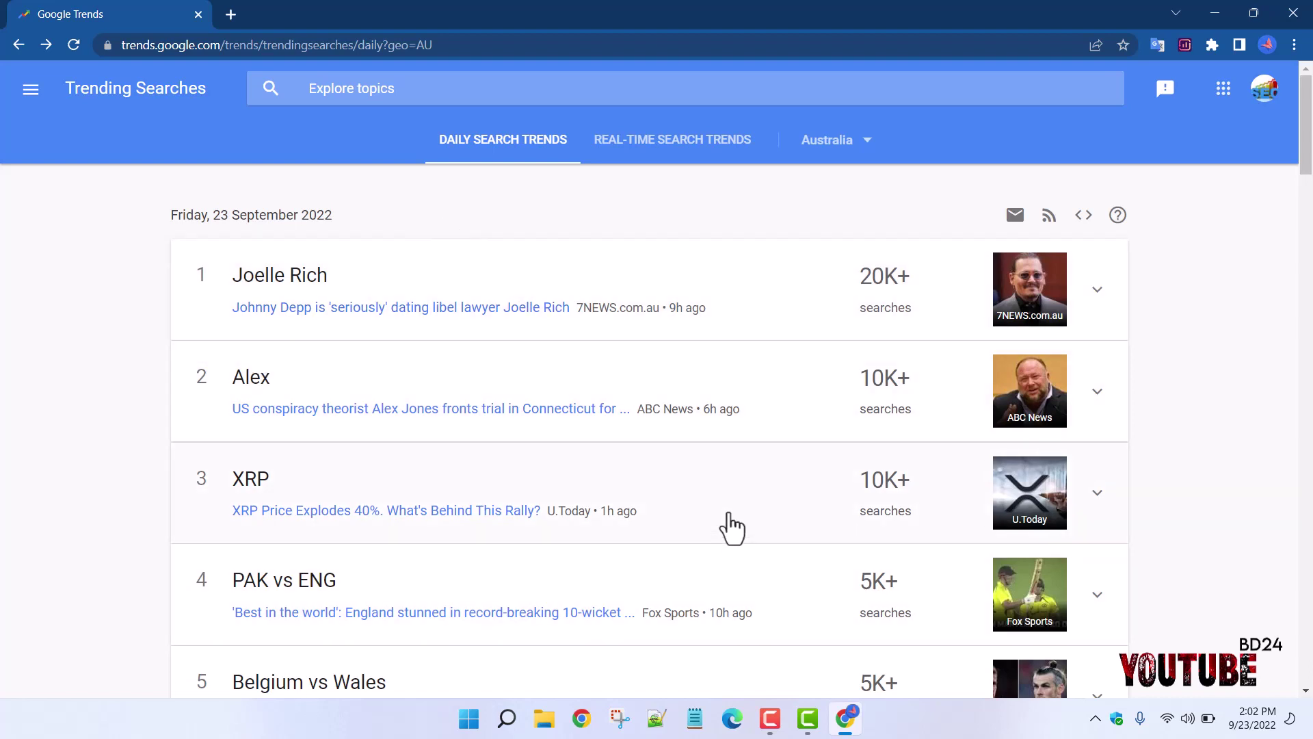
click(714, 159)
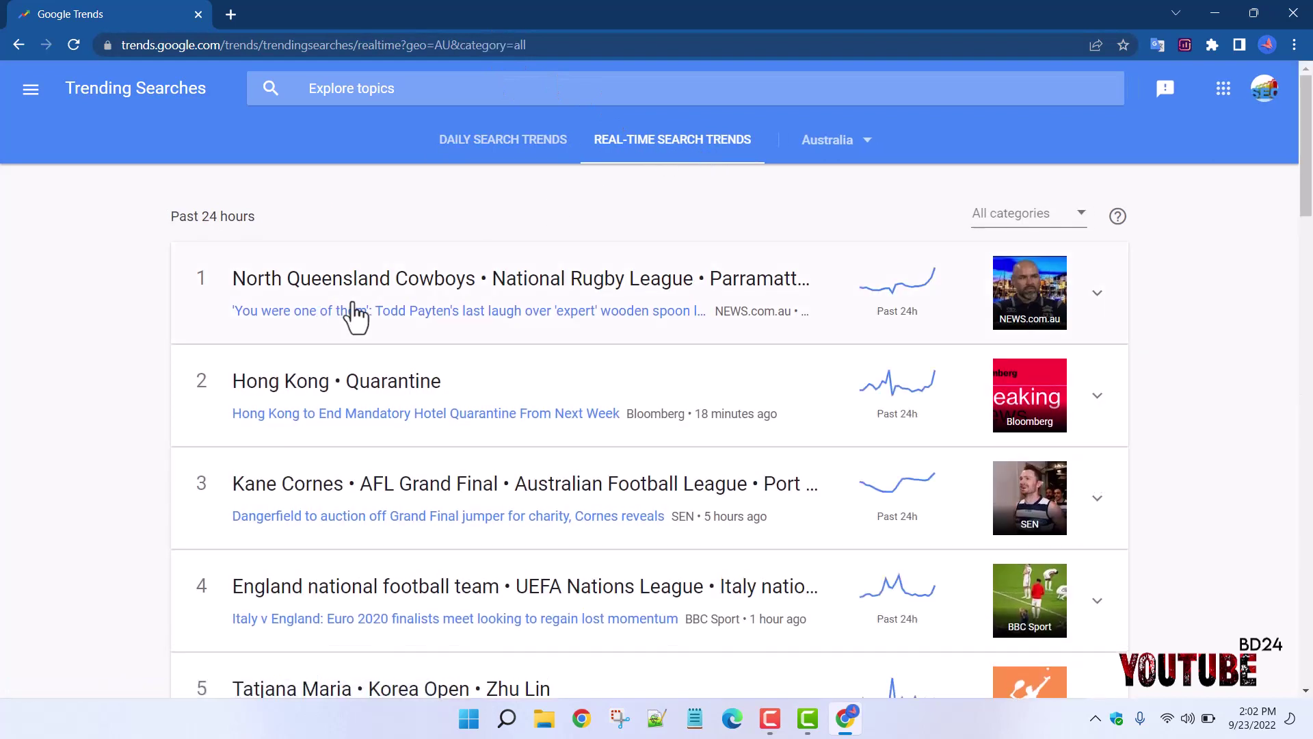
click(413, 293)
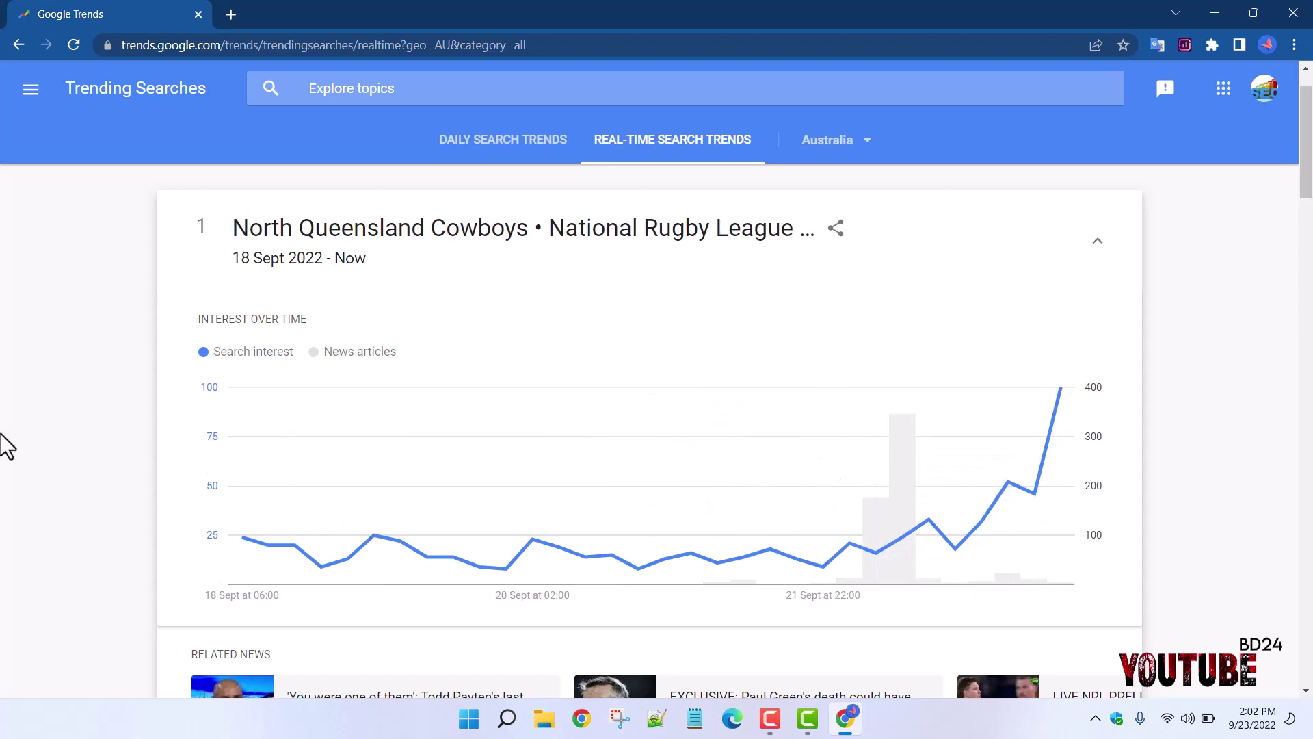
key(alt+Left)
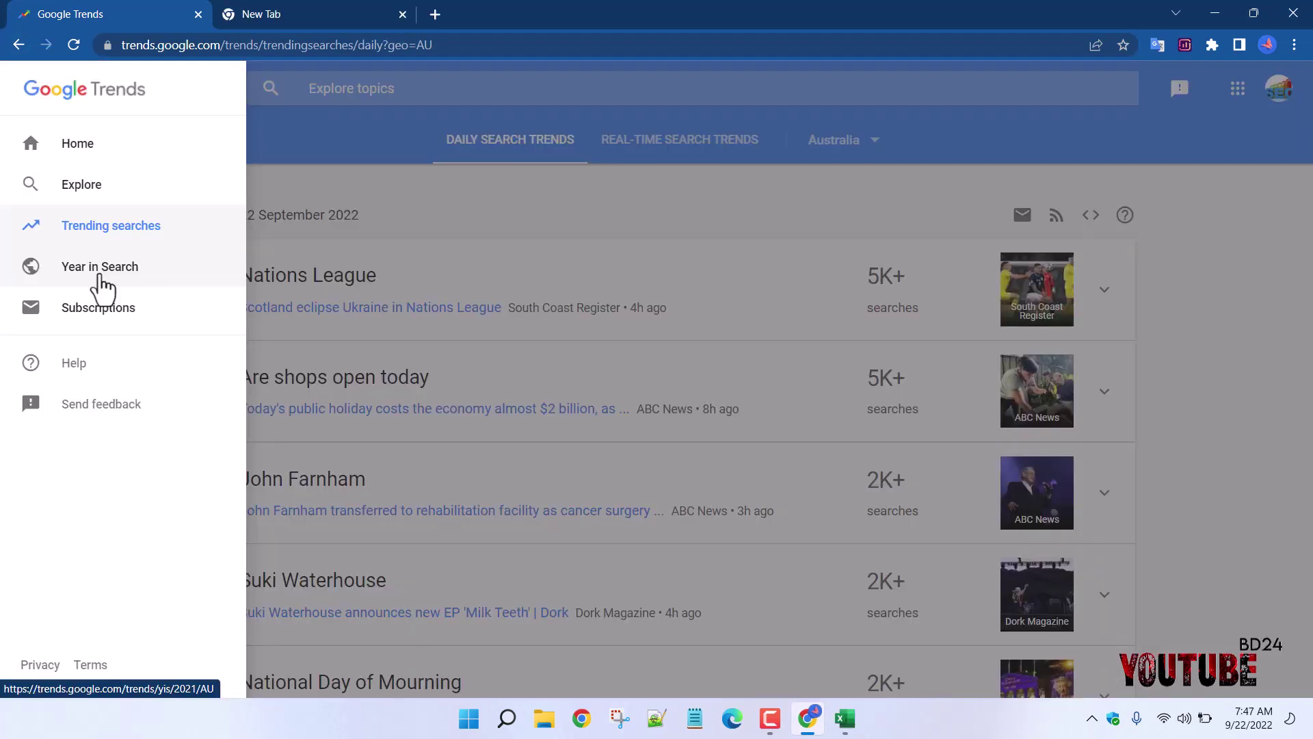
Step: Open the Australia Year in Search page and change its year from 2021 to 2017
click(101, 277)
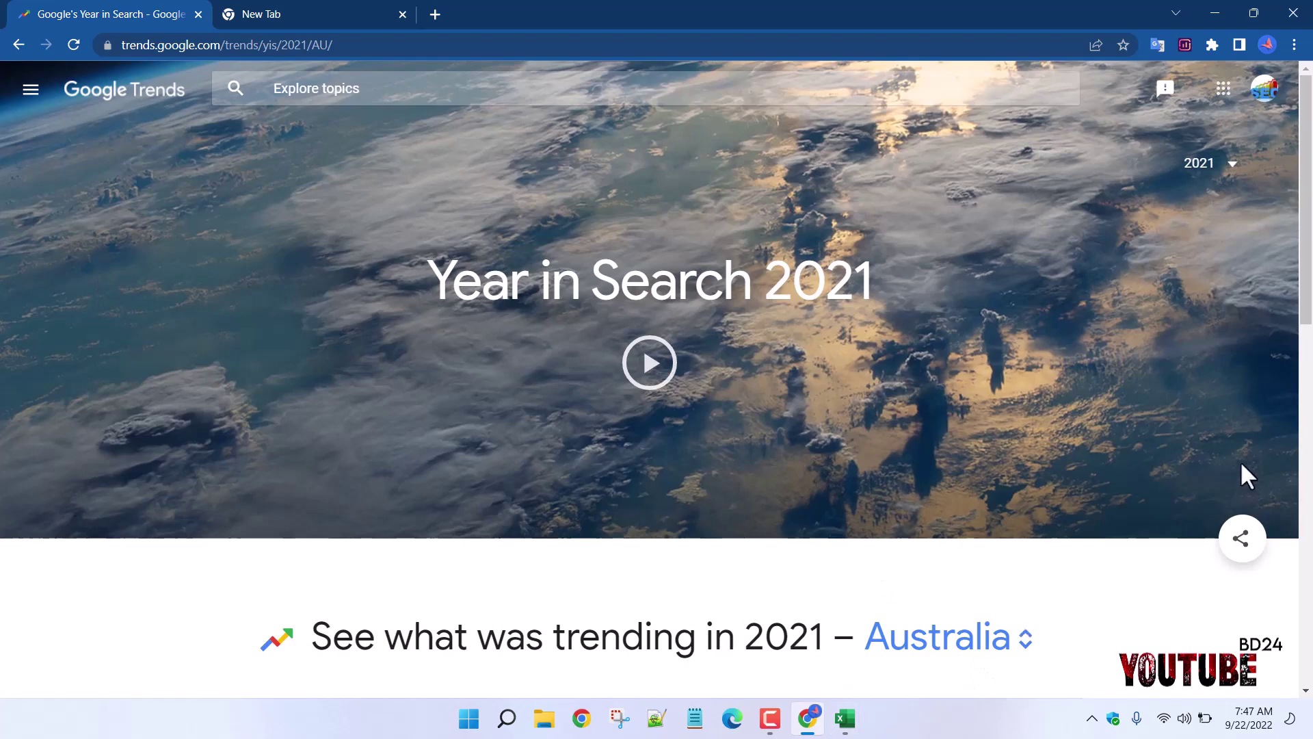
scroll(1310, 435, down, 3)
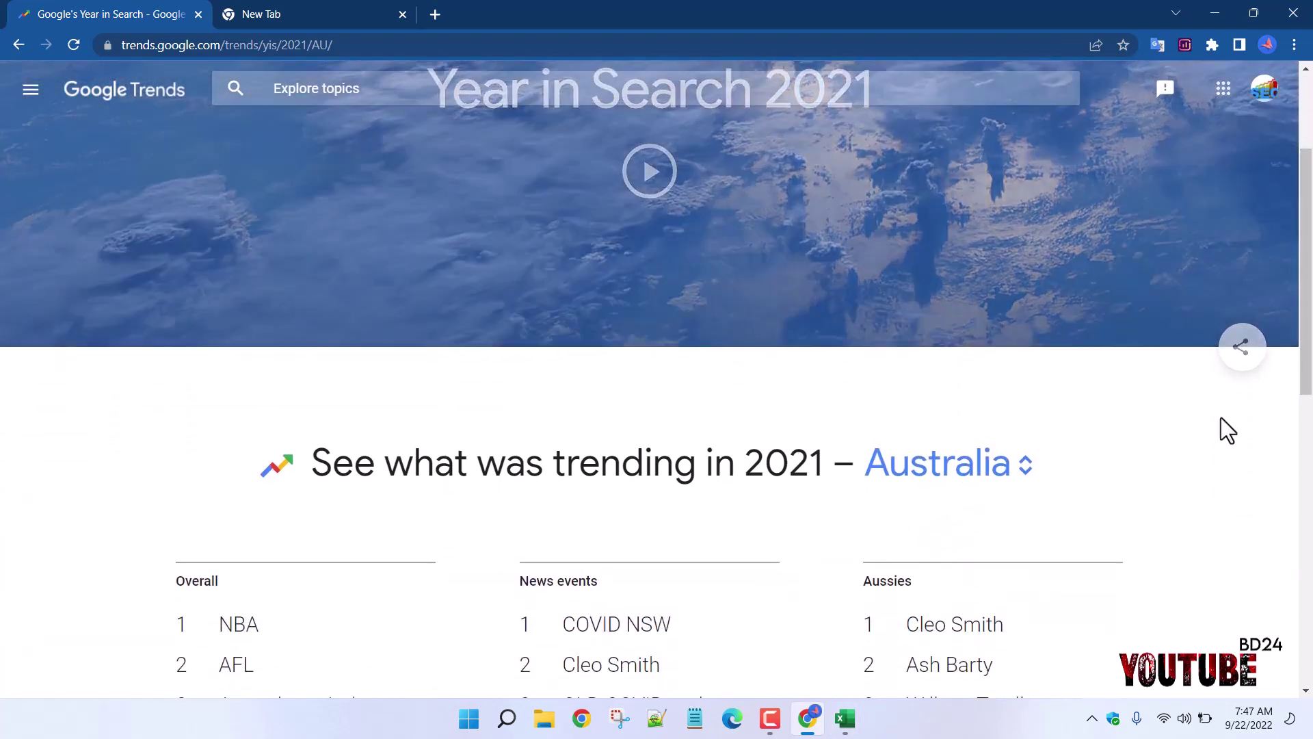
scroll(1310, 362, up, 3)
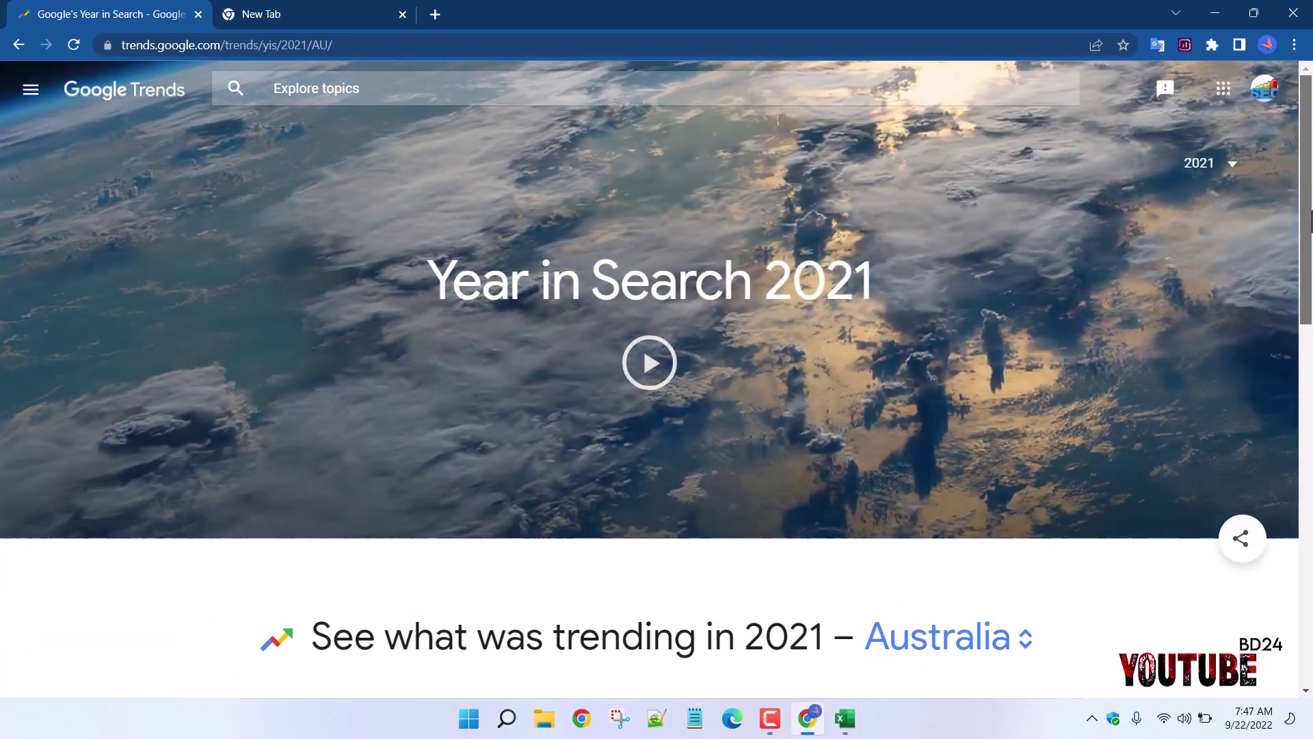
click(1228, 174)
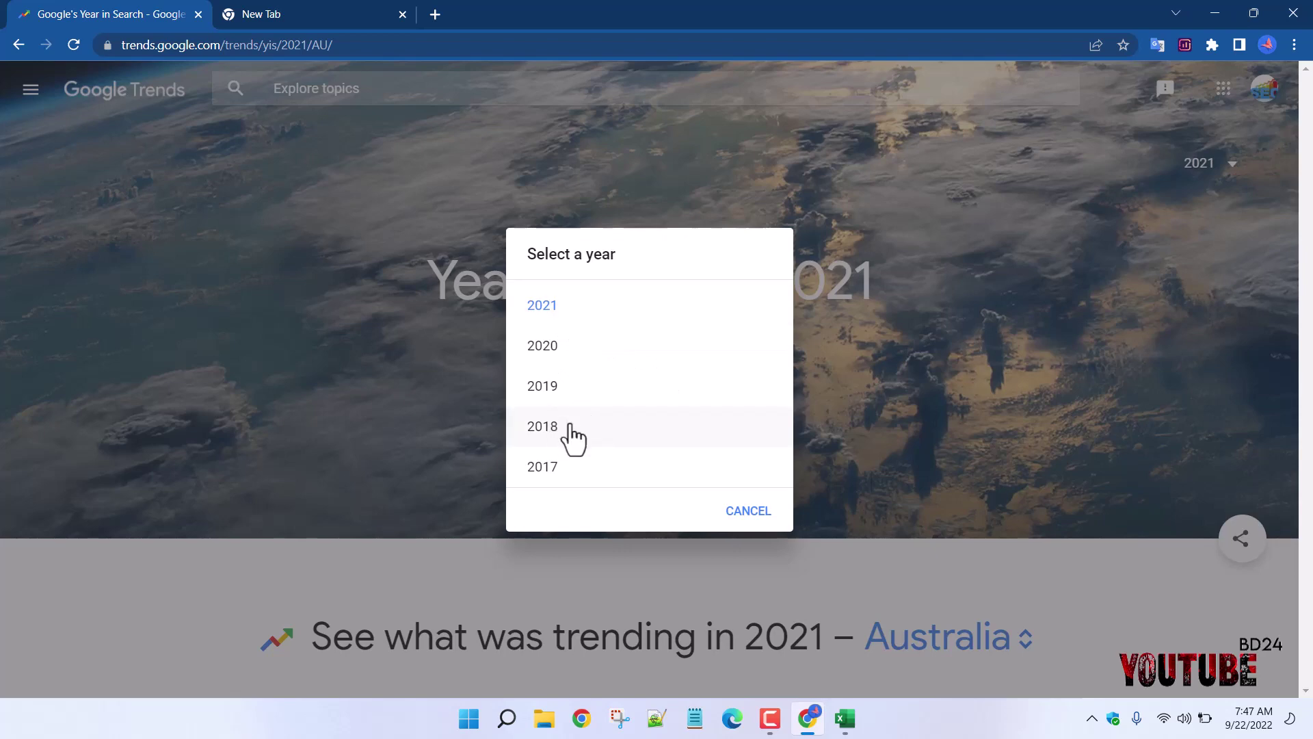
click(553, 472)
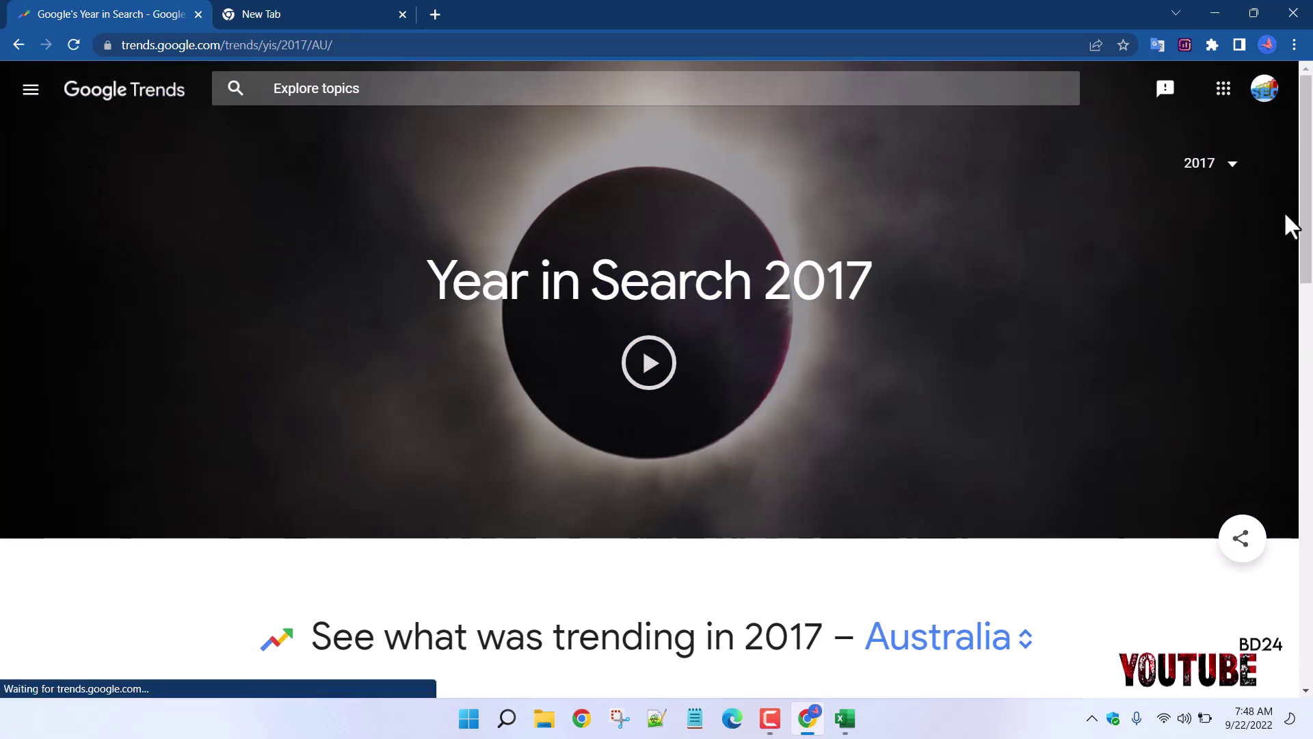
Step: Scroll through the 2017 Australian lists, led by How to make slime and What is MSG
drag(1307, 246, 1307, 417)
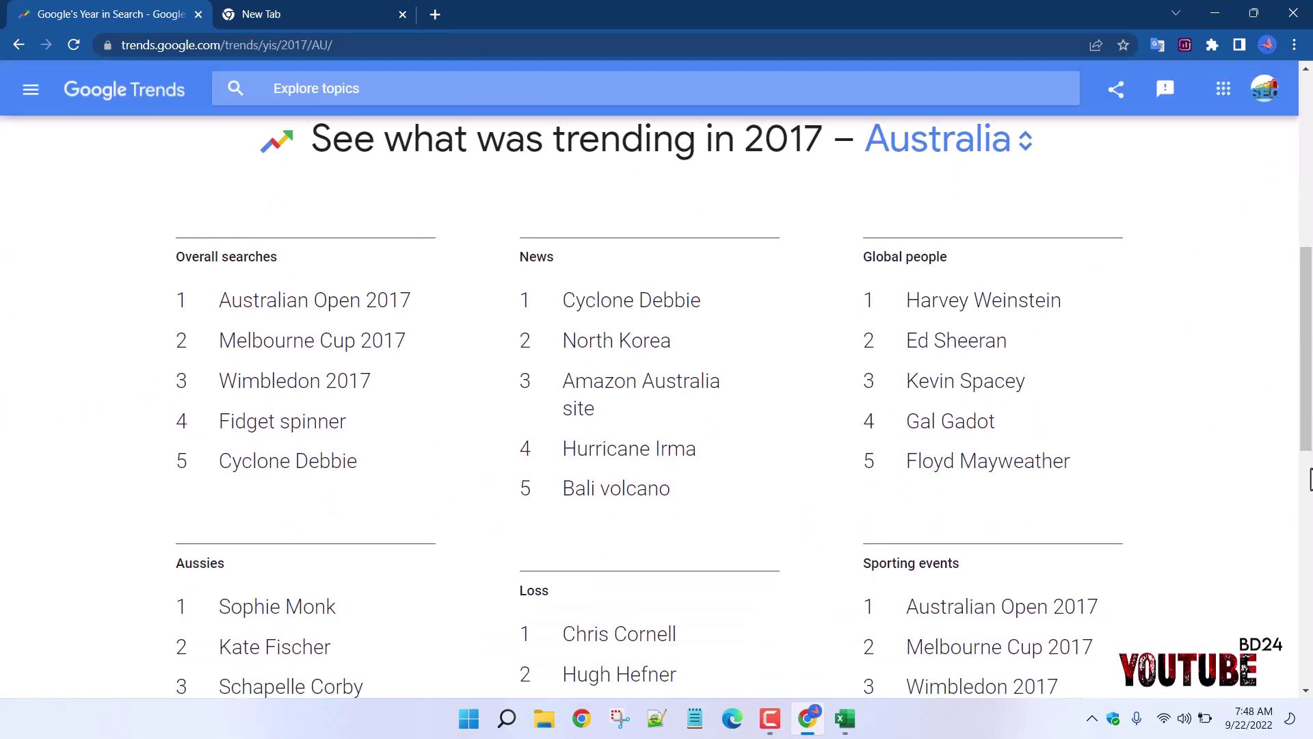
scroll(602, 306, down, 1)
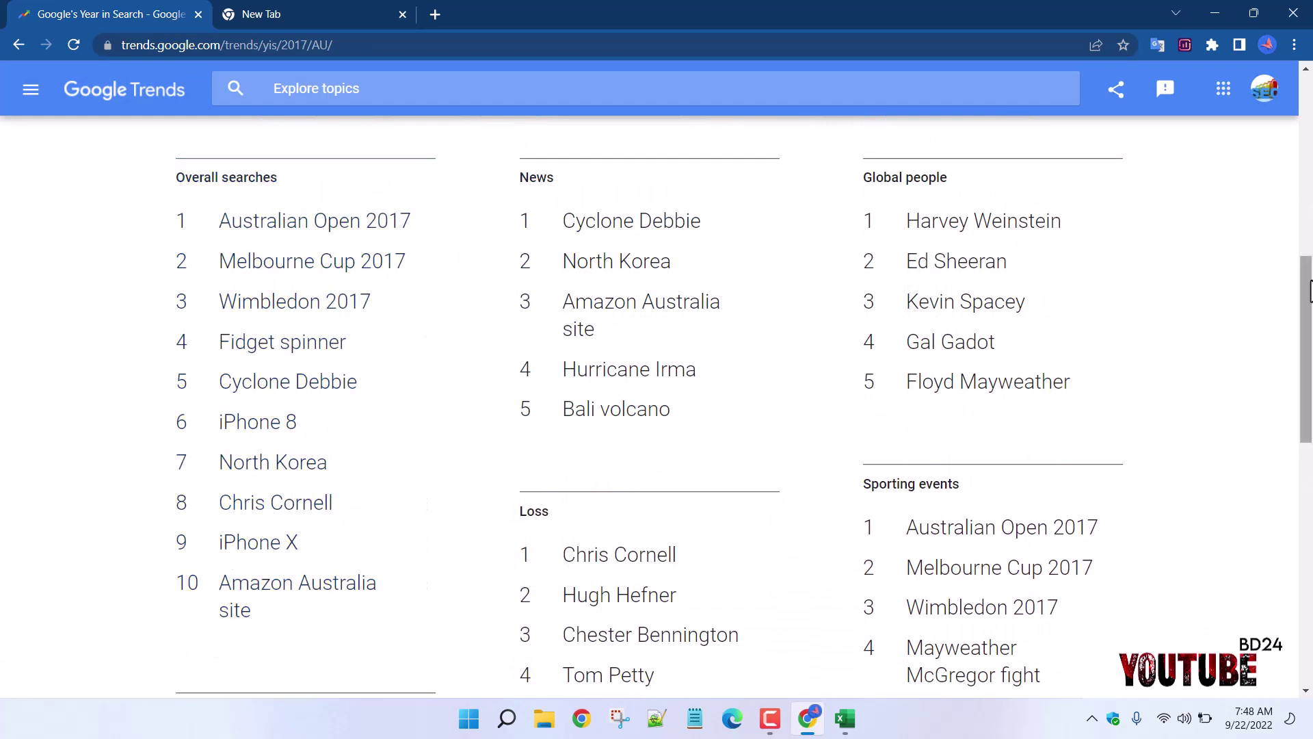
drag(1309, 291, 1306, 245)
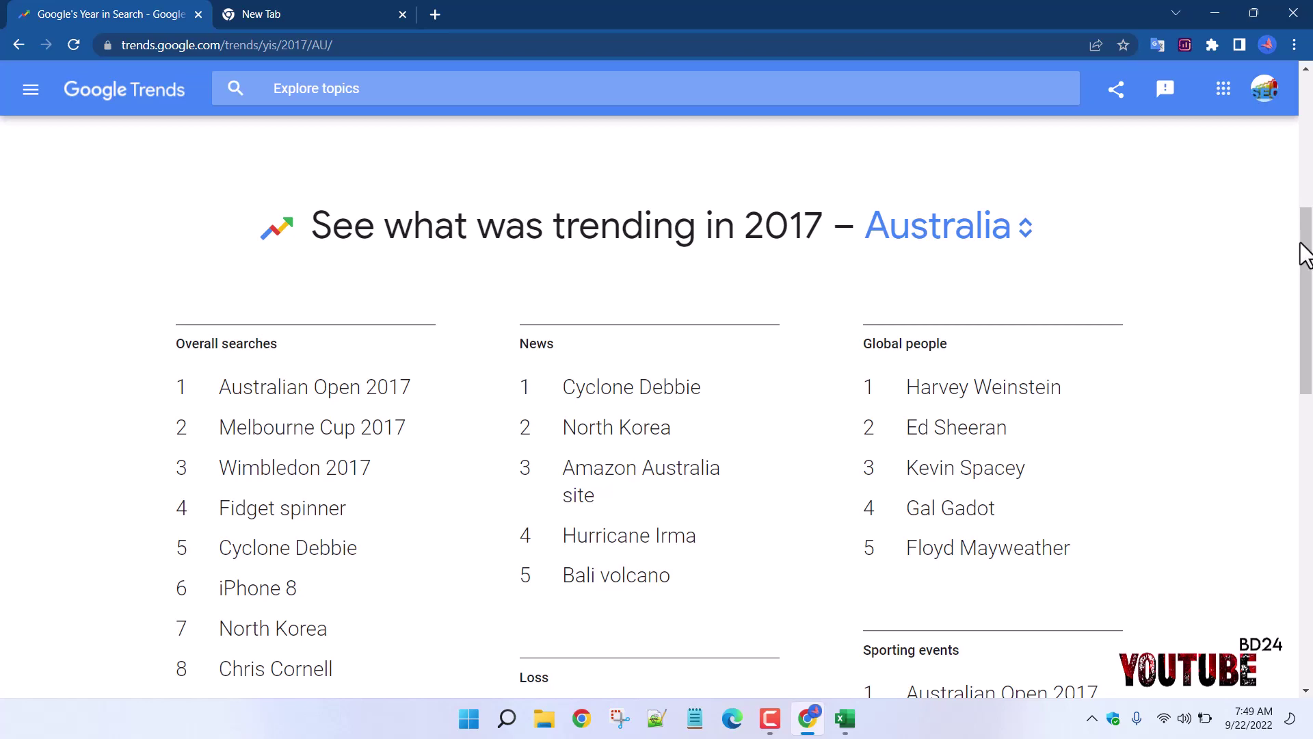
drag(1306, 288, 1310, 468)
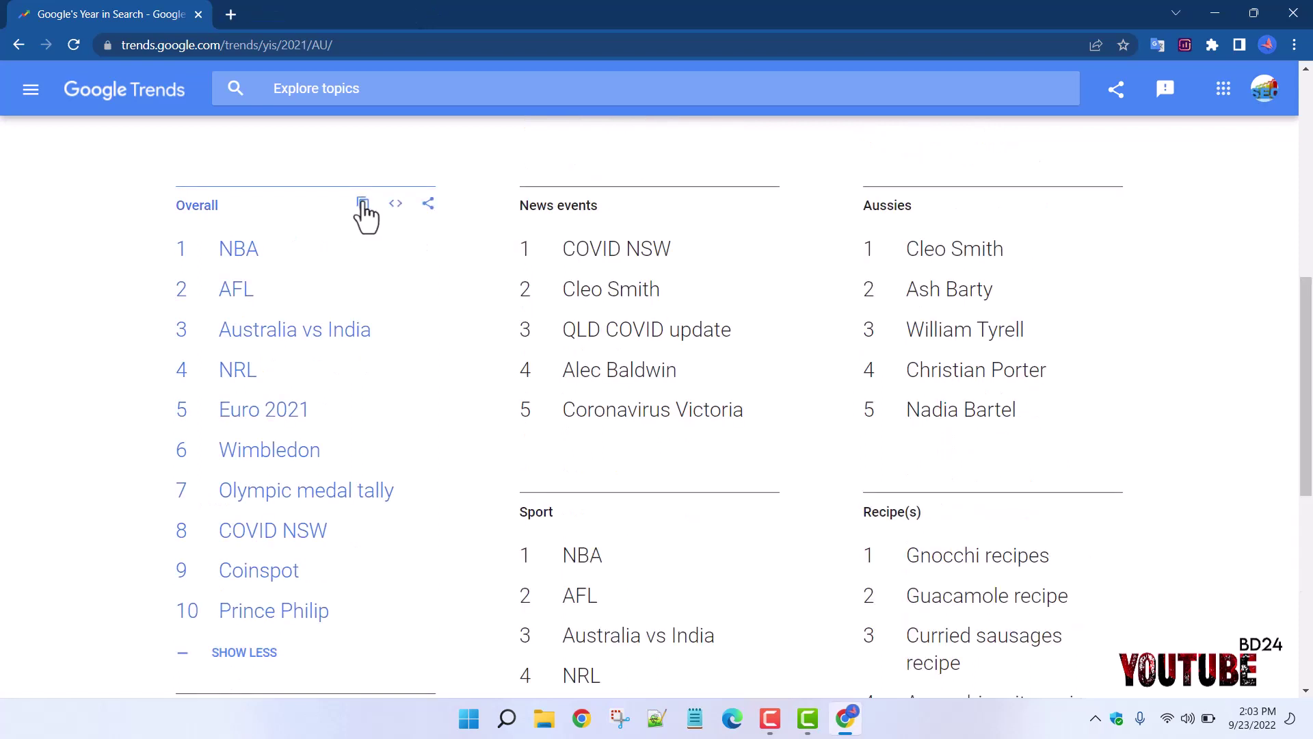
Step: Copy the 2021 Overall top-ten list, NBA to Prince Philip, into a new Notepad note
click(362, 205)
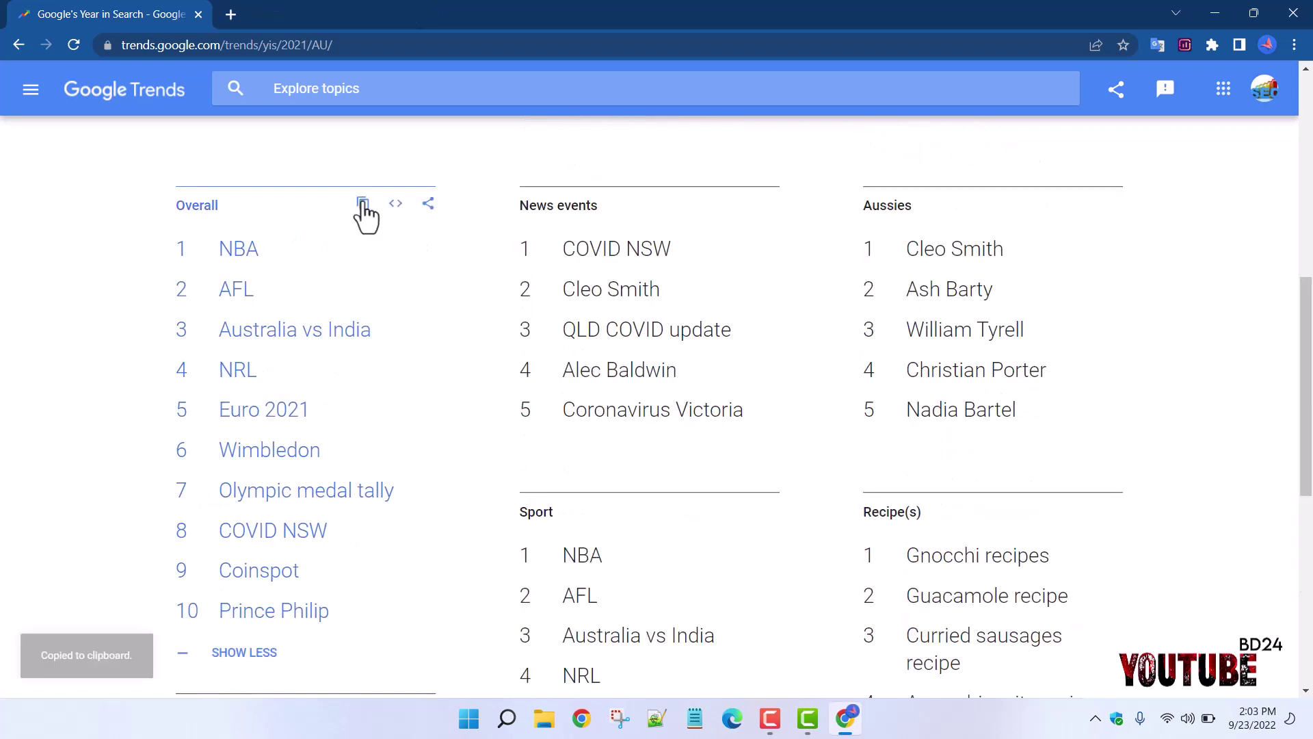
click(693, 723)
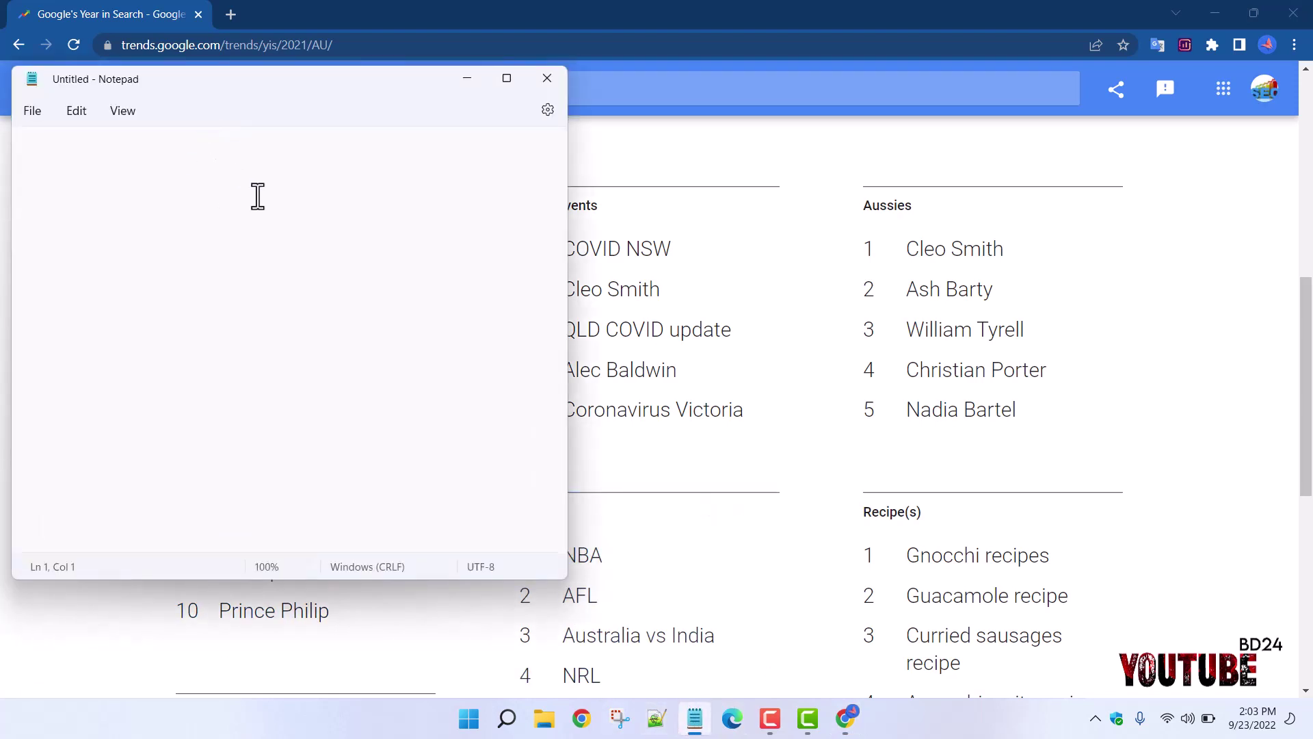
right_click(243, 192)
click(240, 316)
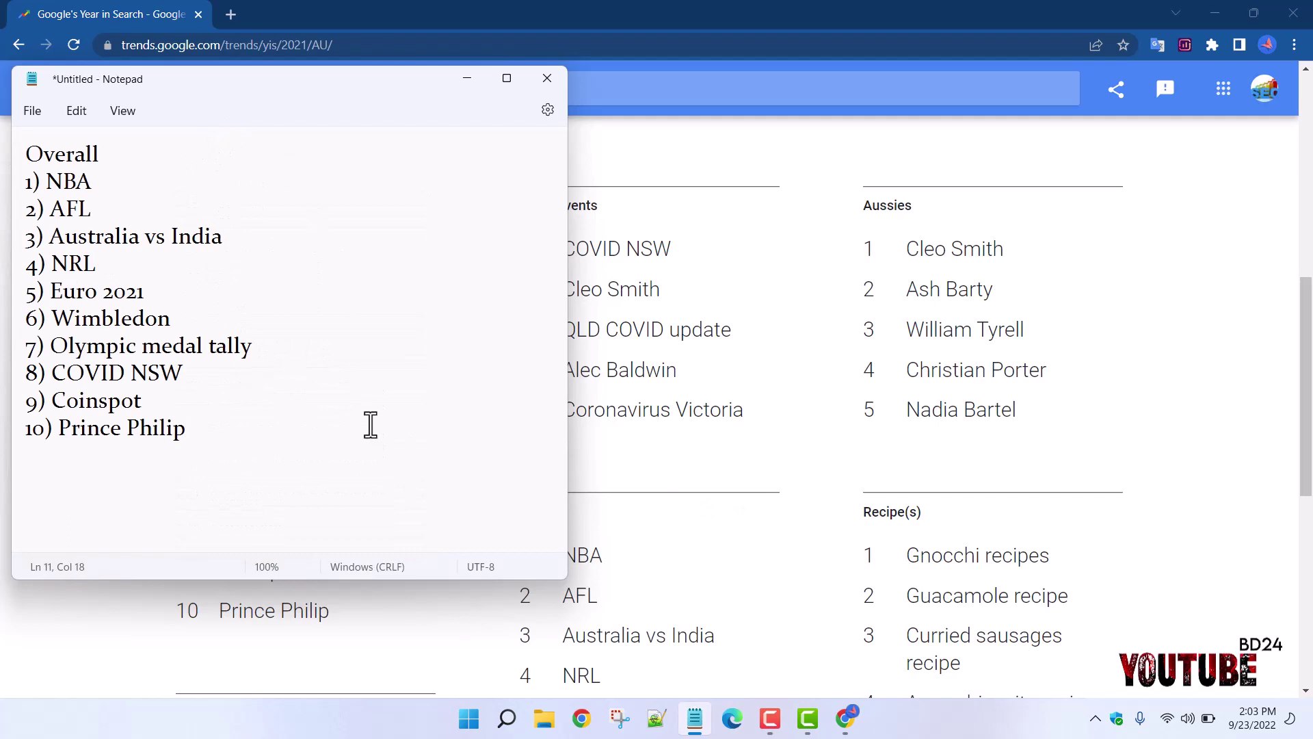